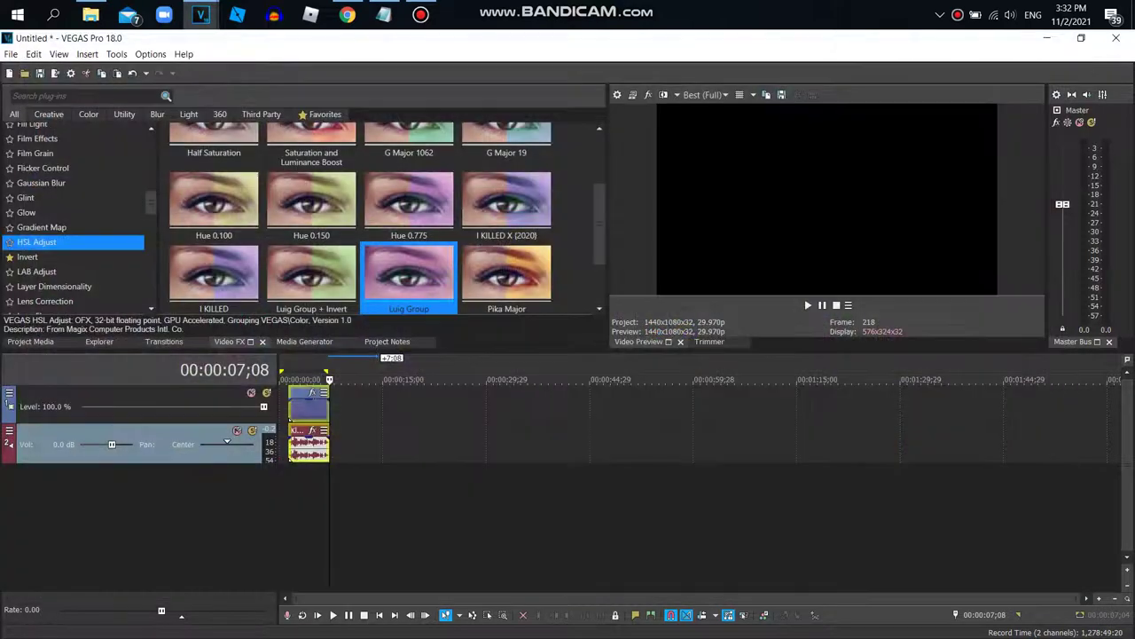
# Step: Reverse the audio event of the Klasky Csupo Robot Logo Trimmed clip on the timeline
pyautogui.moveTo(309, 412); pyautogui.dragTo(299, 412)
pyautogui.doubleClick(299, 412)
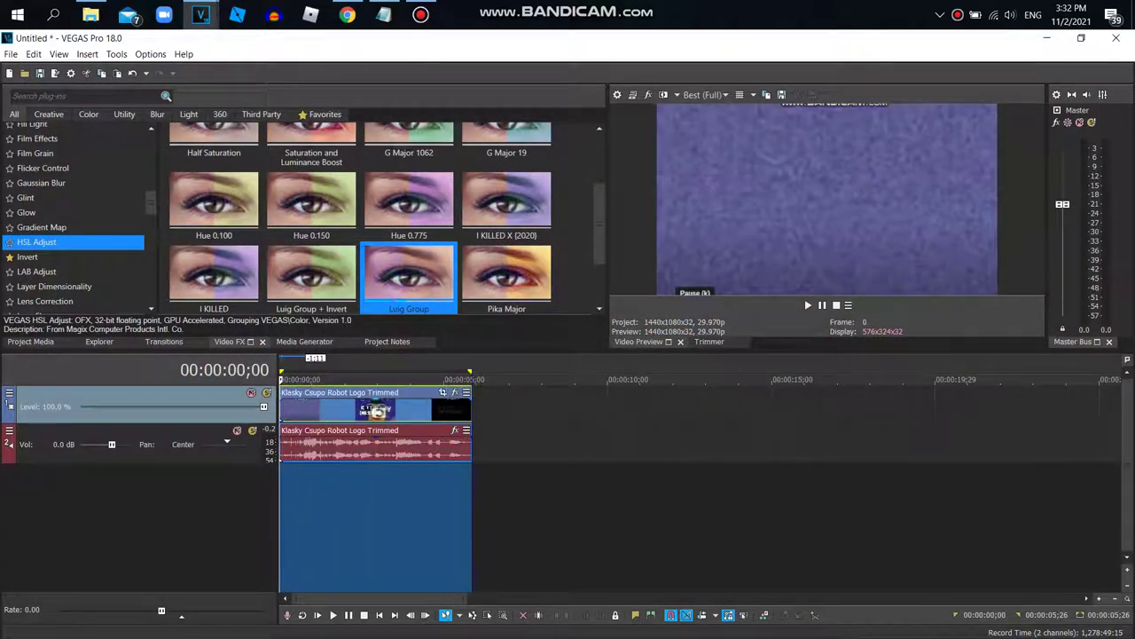
pyautogui.click(561, 486)
pyautogui.rightClick(423, 447)
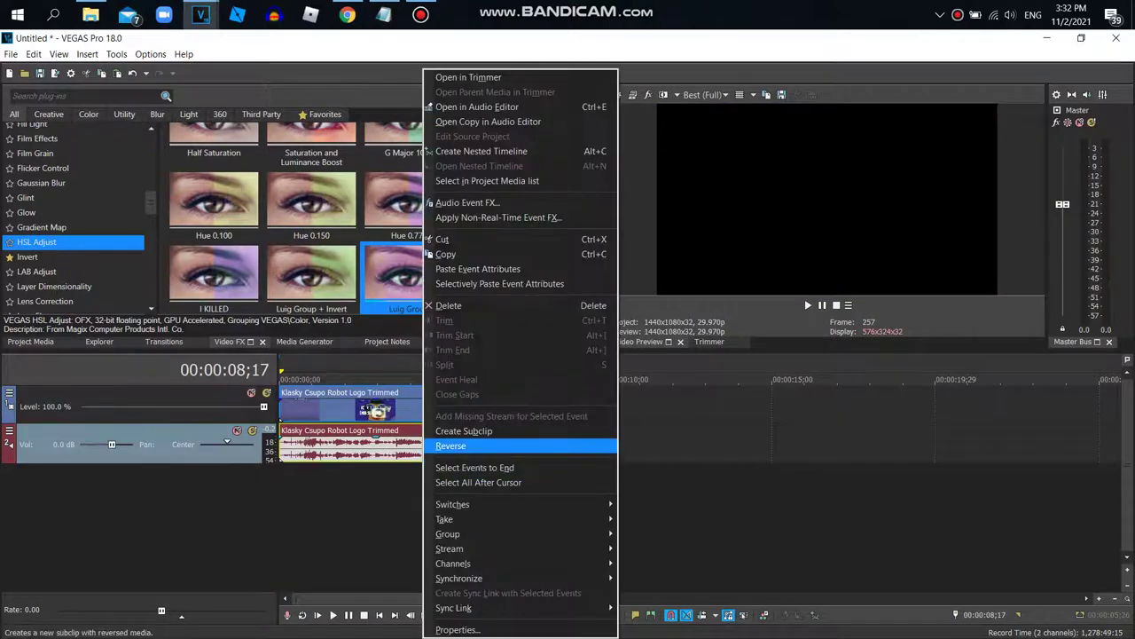
pyautogui.click(450, 445)
# Step: Add ExpressFX Delay with the [Sys] Robot preset to the reversed audio event and play back the result
pyautogui.click(454, 431)
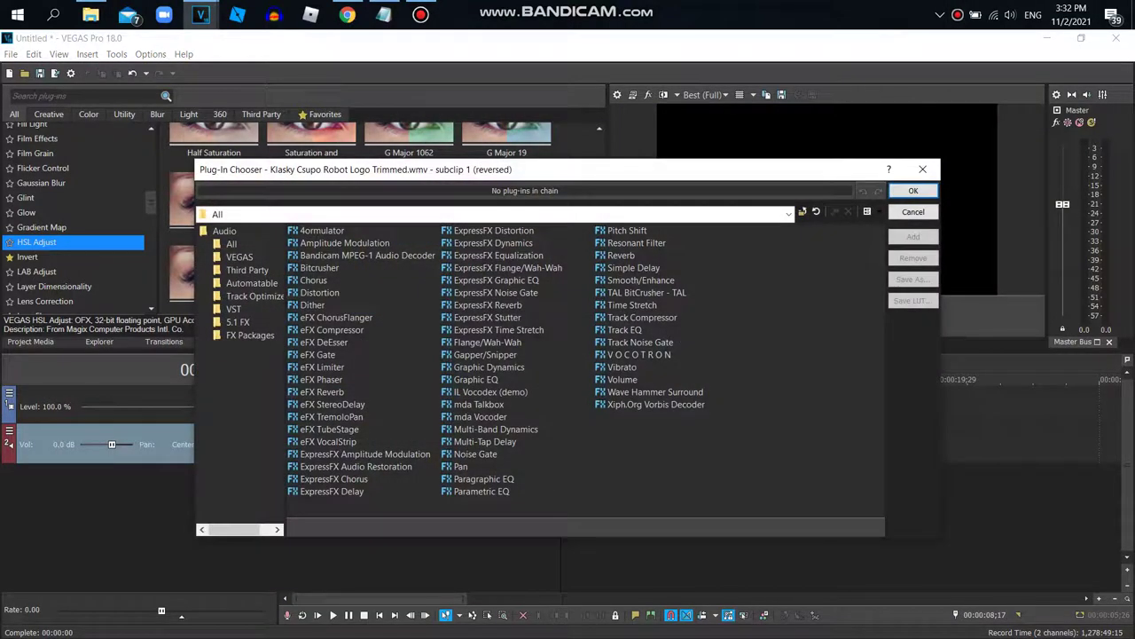
pyautogui.doubleClick(332, 491)
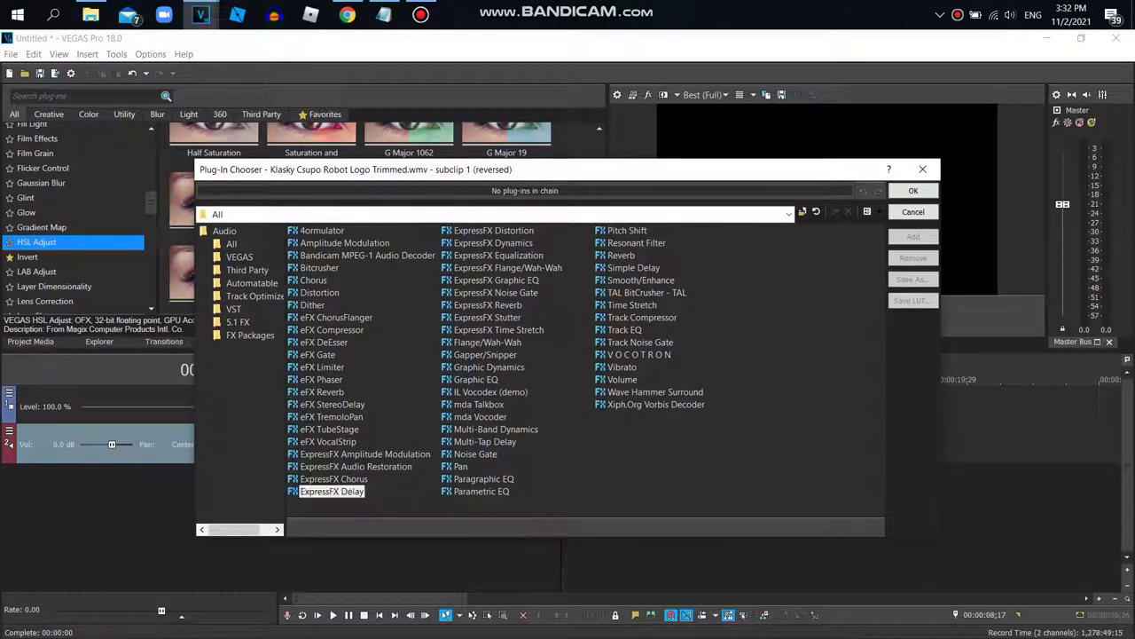
pyautogui.click(913, 190)
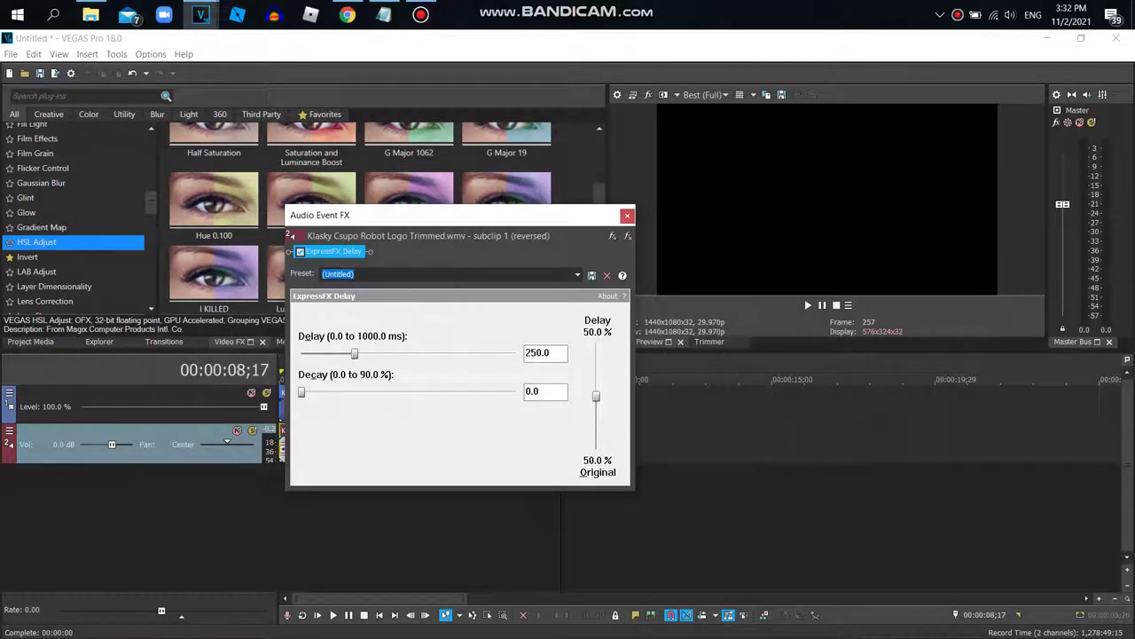
pyautogui.click(577, 274)
pyautogui.click(342, 354)
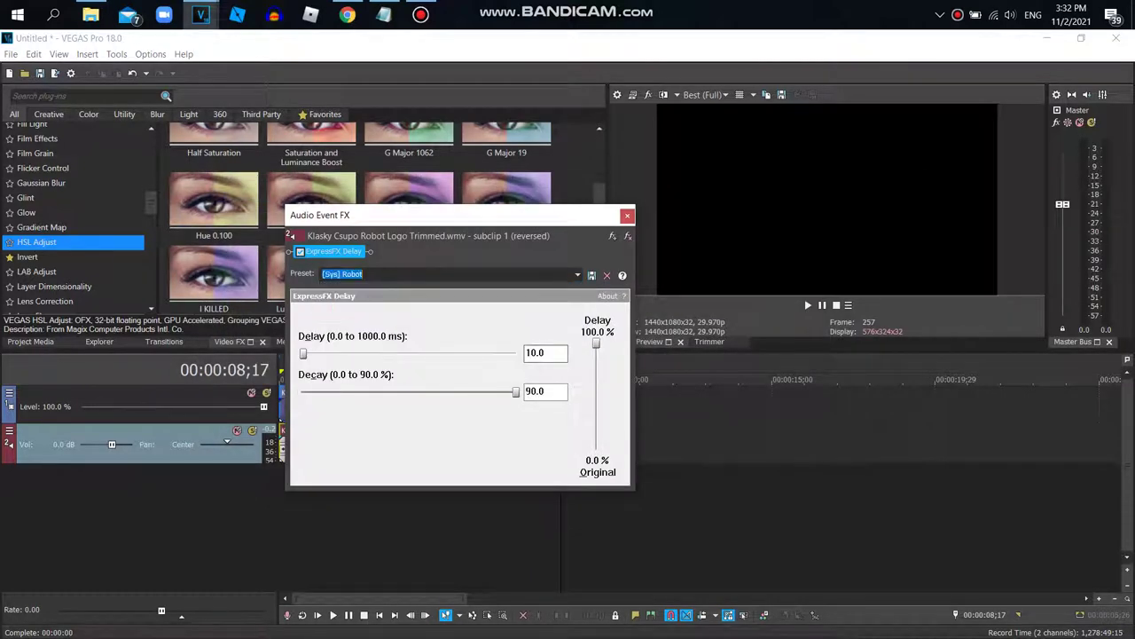
pyautogui.click(627, 214)
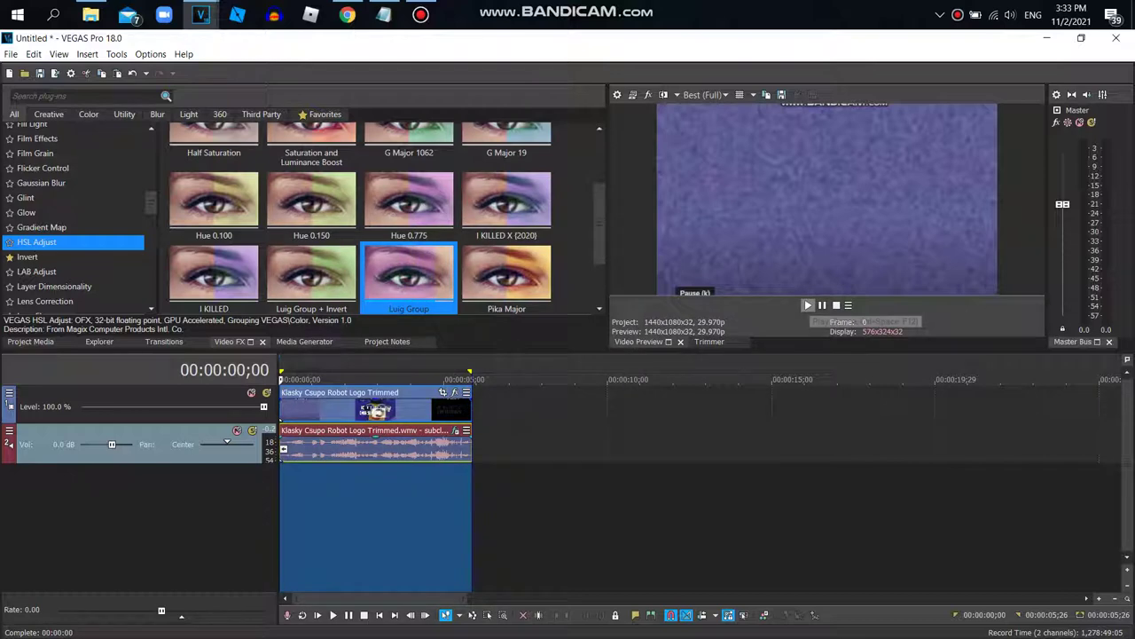
pyautogui.click(823, 306)
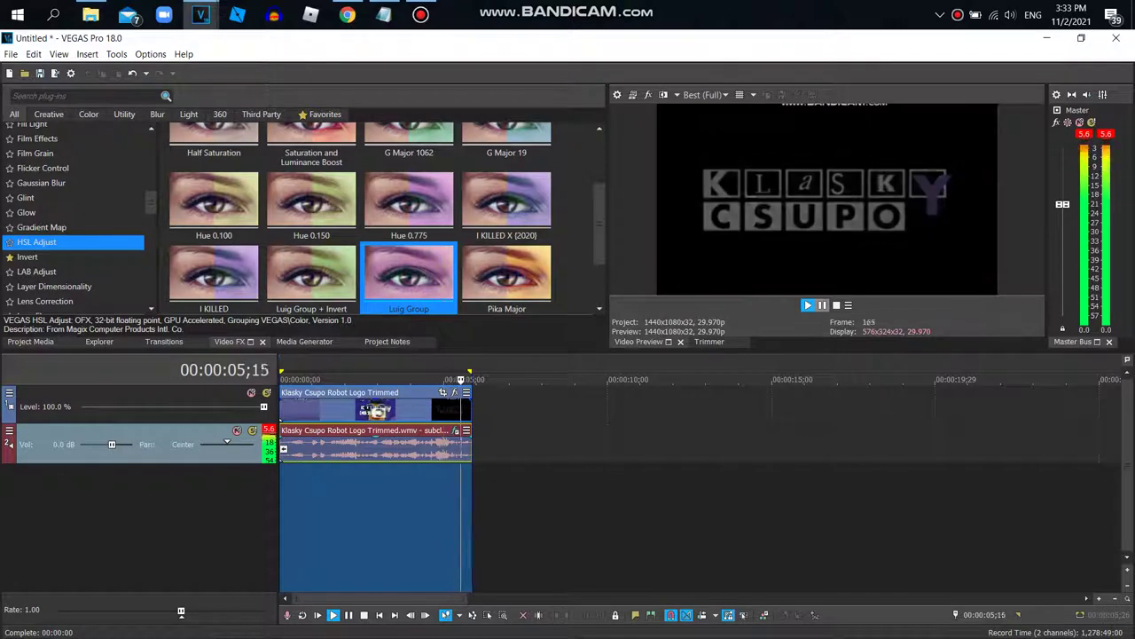
# Step: Set up a render as Windows Media Audio V11 with the 128 Kbps CD-Quality Audio, 24 Bit, Stereo template
pyautogui.click(10, 54)
pyautogui.click(36, 173)
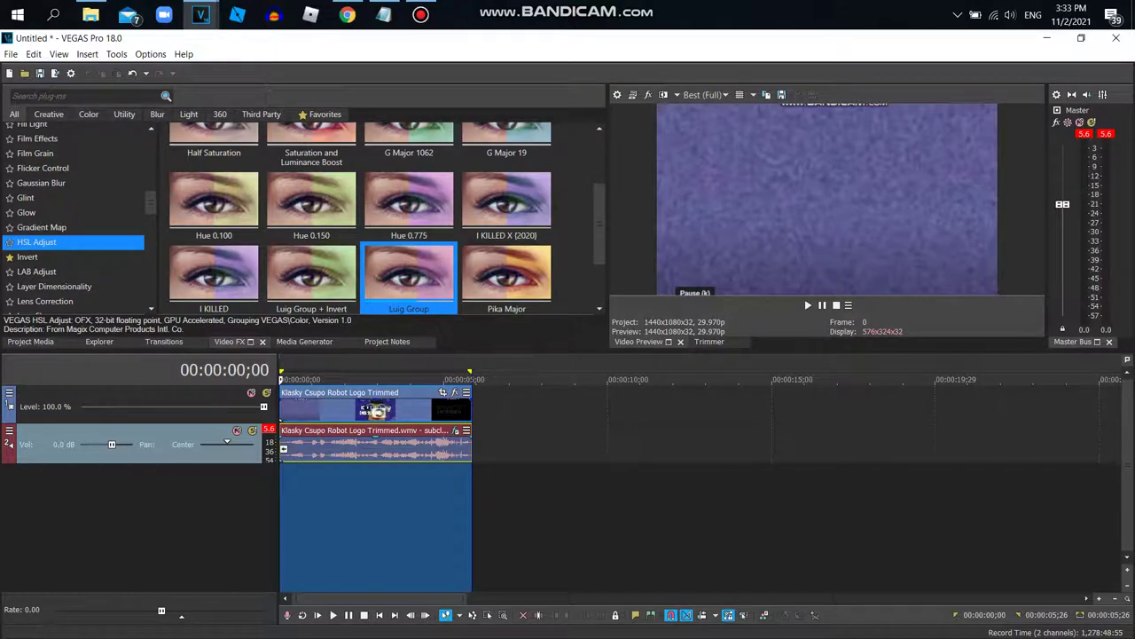
pyautogui.click(337, 341)
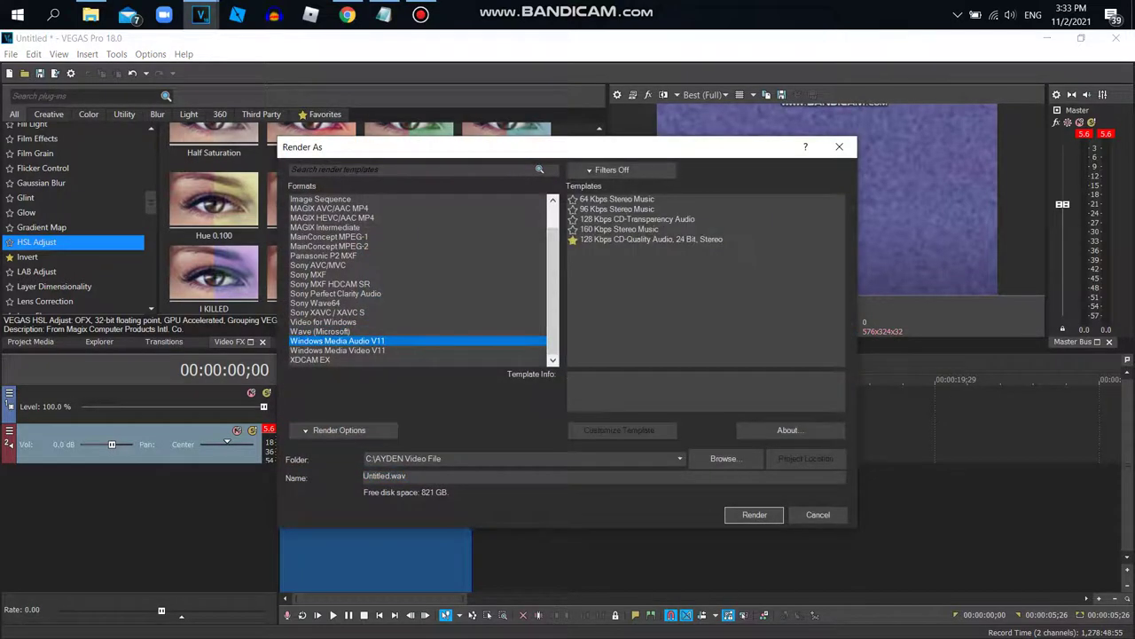
pyautogui.click(652, 239)
# Step: Name the output file "Klasky Csupo in CoNfUsIoN And Colorama" and render it
pyautogui.doubleClick(385, 476)
pyautogui.write('Klasky Csupo in CoNfUsIoN')
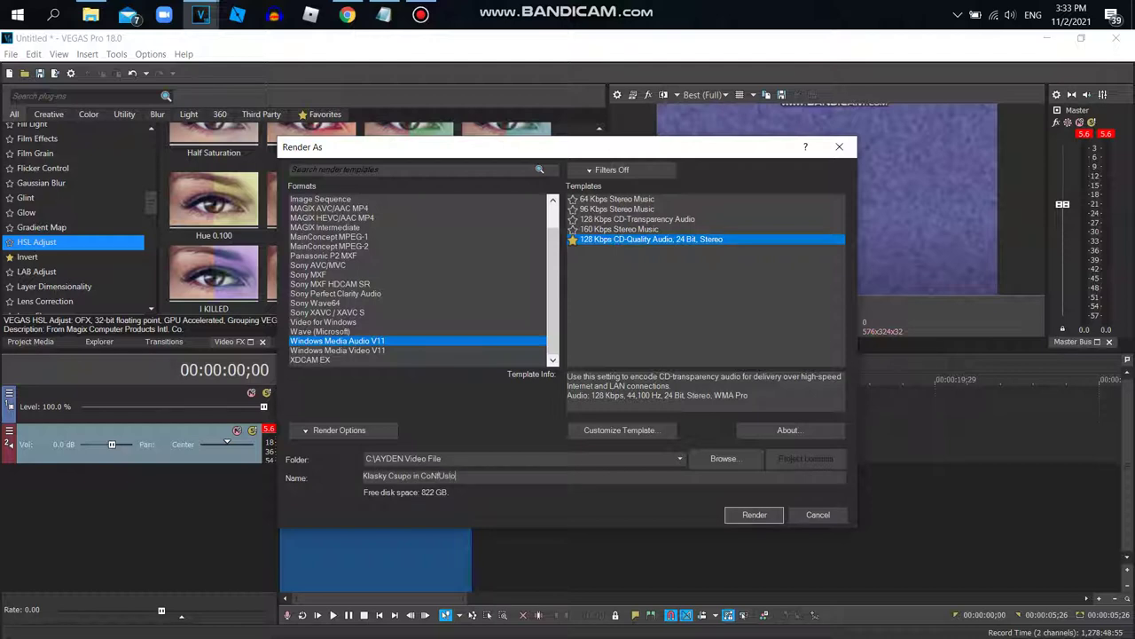
pyautogui.write(' And Colorama')
pyautogui.click(755, 514)
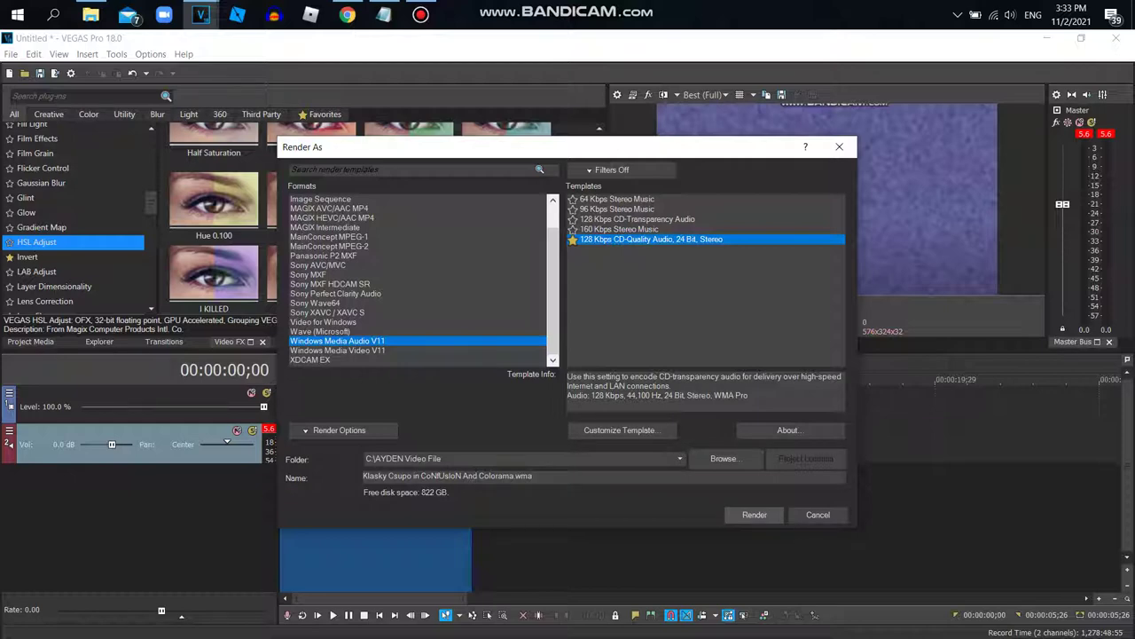
pyautogui.press('Return')
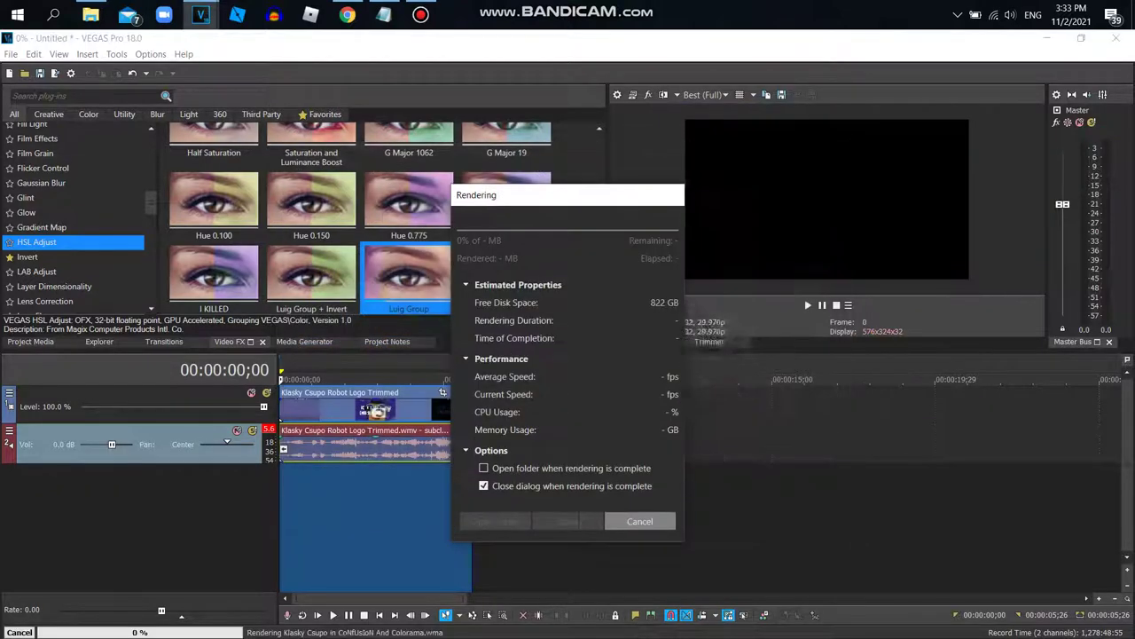
# Step: Delete the reversed audio track and import the rendered "Klasky Csupo in CoNfUsIoN And Colorama" audio file in its place
pyautogui.rightClick(497, 444)
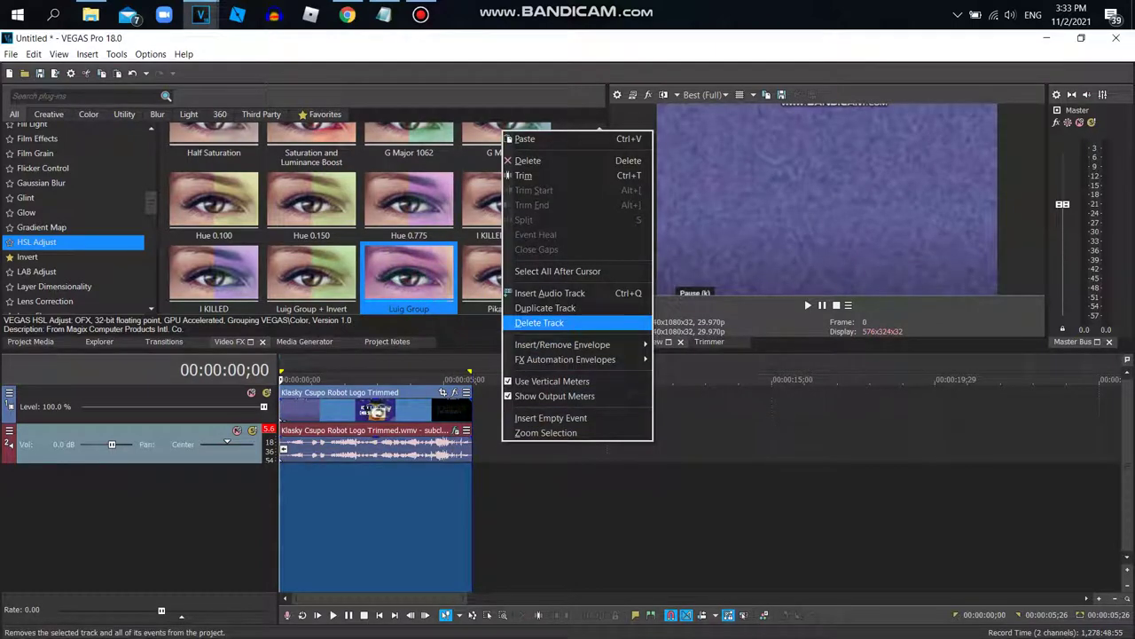
pyautogui.click(550, 324)
pyautogui.click(24, 73)
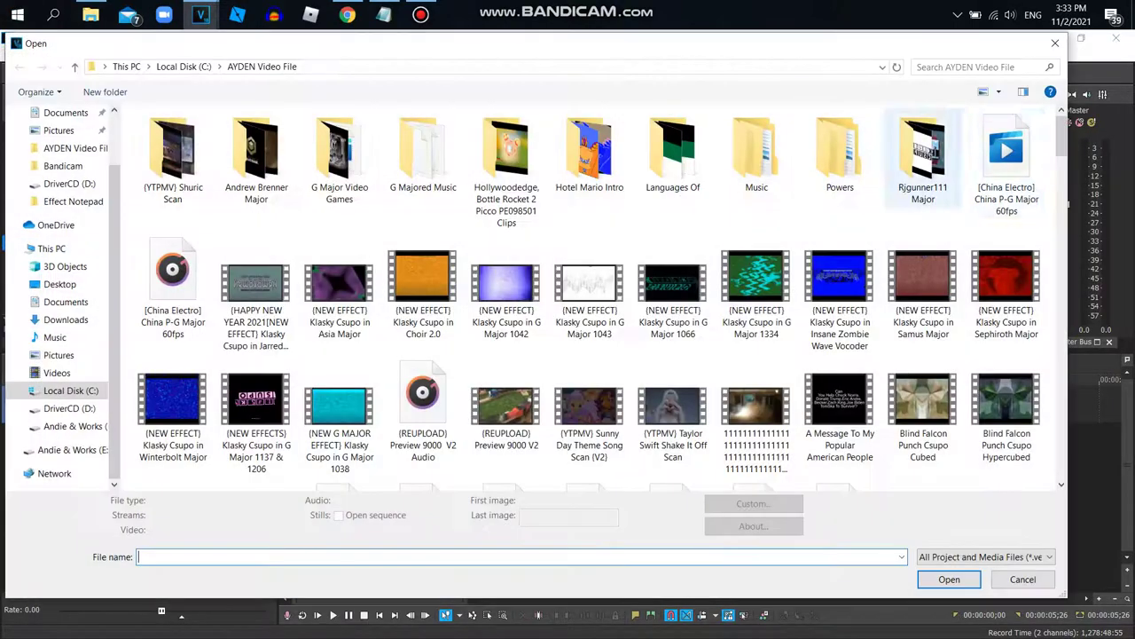
pyautogui.scroll(-10, 918, 124)
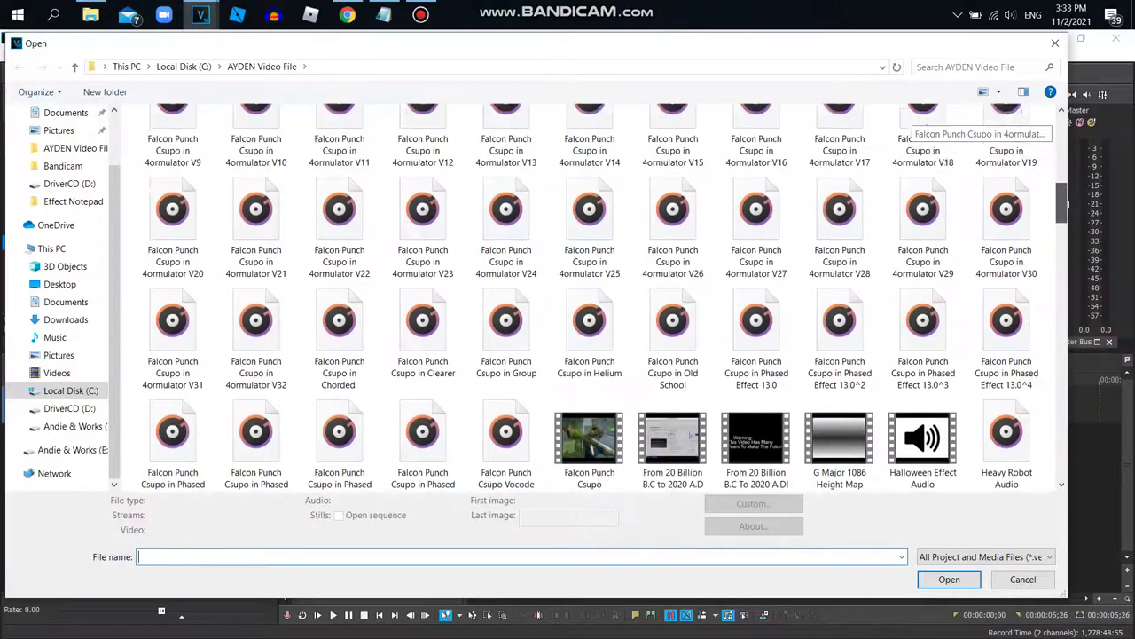
pyautogui.scroll(-5, 918, 124)
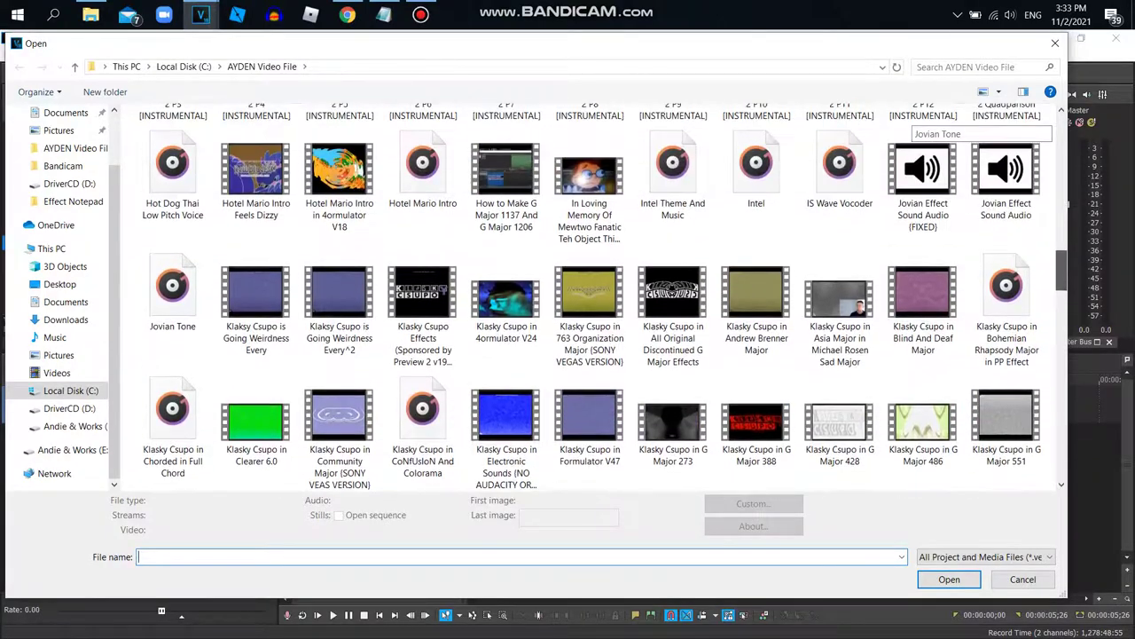
pyautogui.moveTo(1062, 275); pyautogui.dragTo(1061, 279)
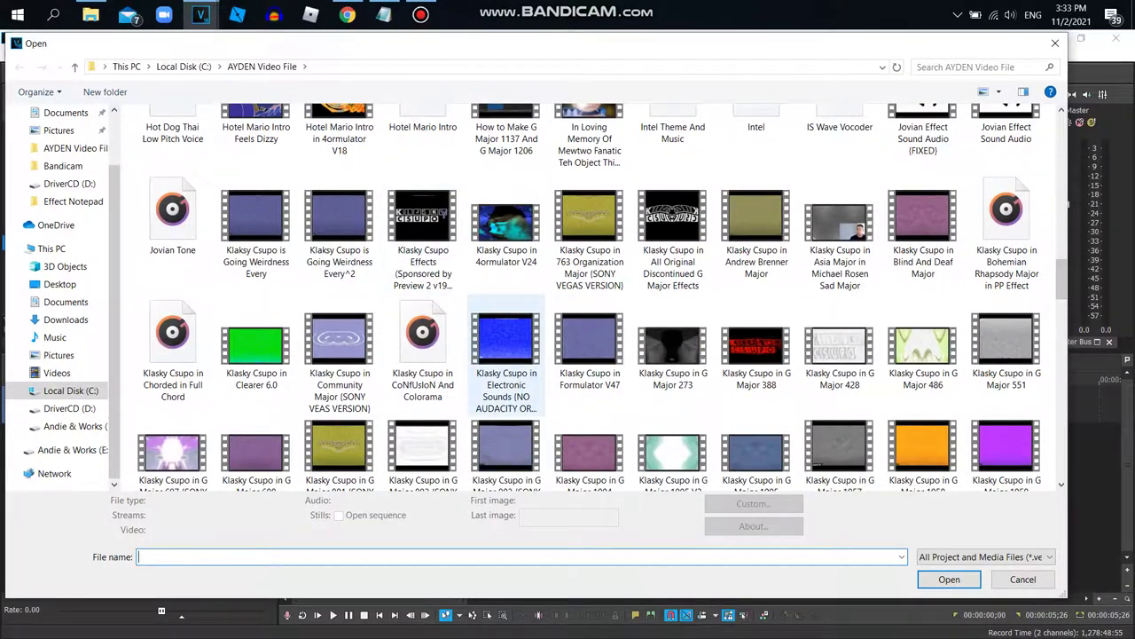
pyautogui.doubleClick(422, 355)
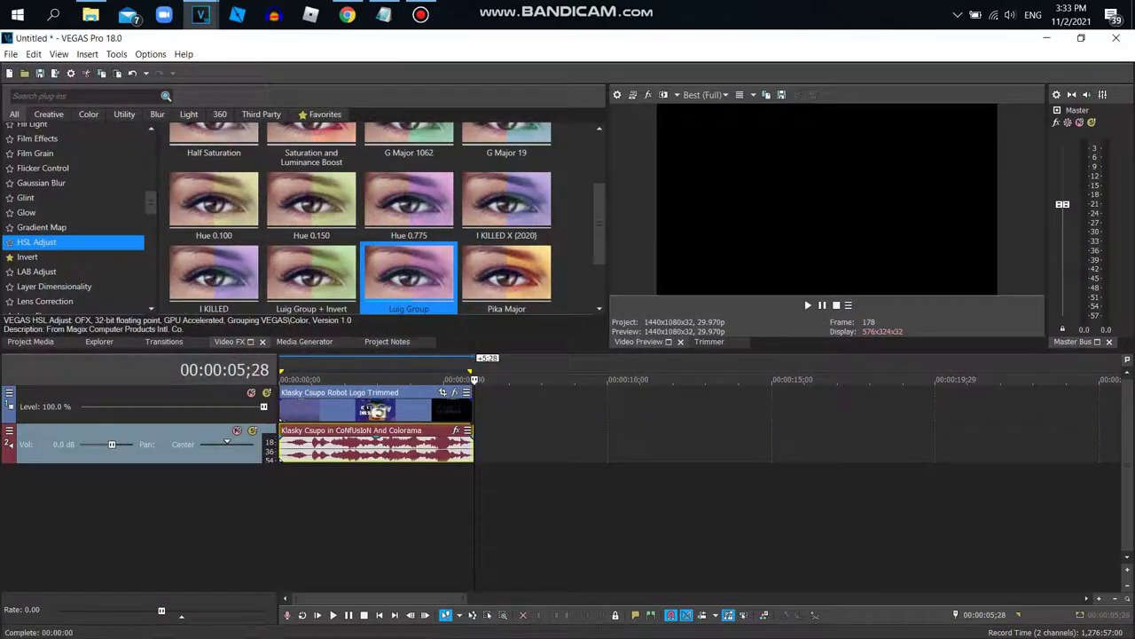
# Step: Reverse the imported audio event, trim its end to match the video event, and play the clip back
pyautogui.rightClick(378, 446)
pyautogui.click(408, 446)
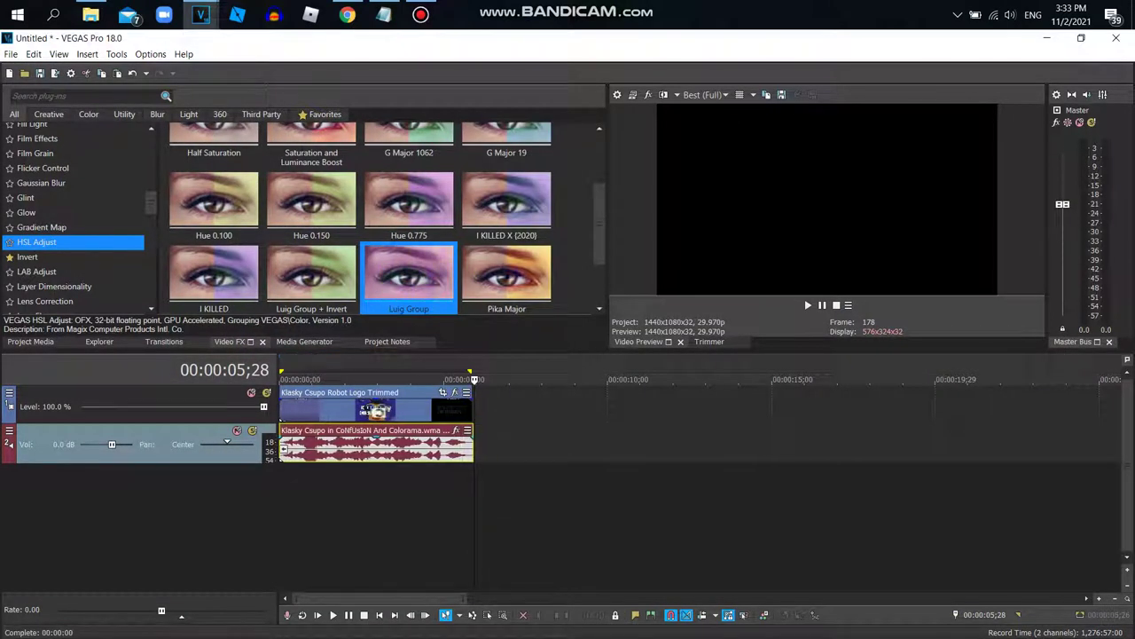
pyautogui.moveTo(475, 444); pyautogui.dragTo(472, 444)
pyautogui.doubleClick(435, 446)
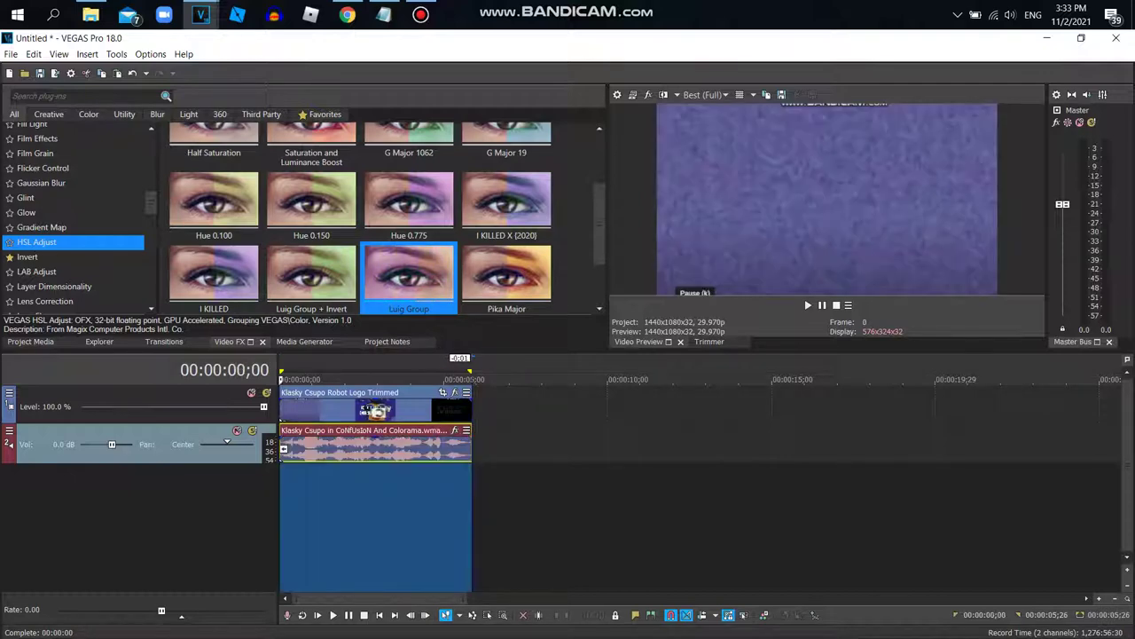
pyautogui.press('space')
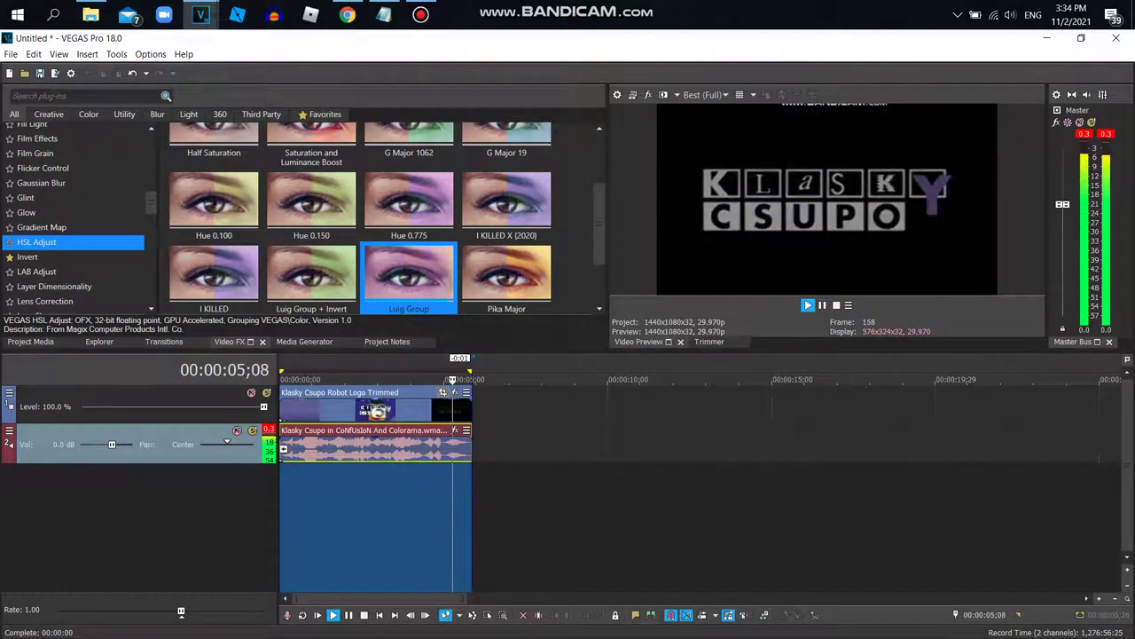
# Step: Apply the (Default) preset of the Picture in Picture effect to the video event
pyautogui.moveTo(151, 203); pyautogui.dragTo(150, 196)
pyautogui.scroll(5, 80, 219)
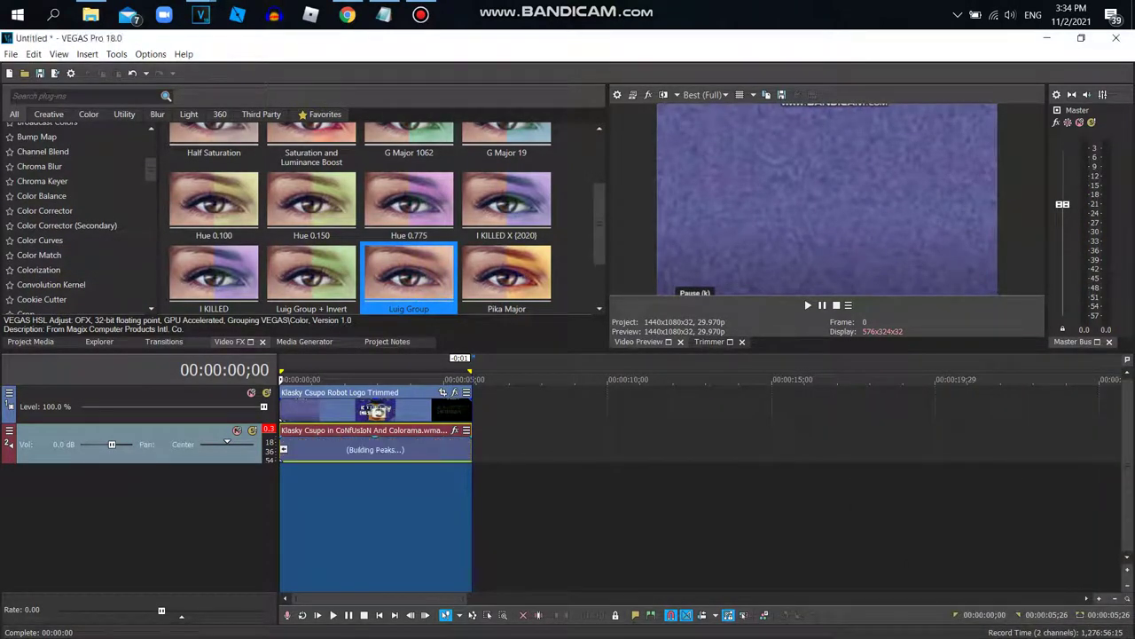
pyautogui.scroll(-10, 80, 218)
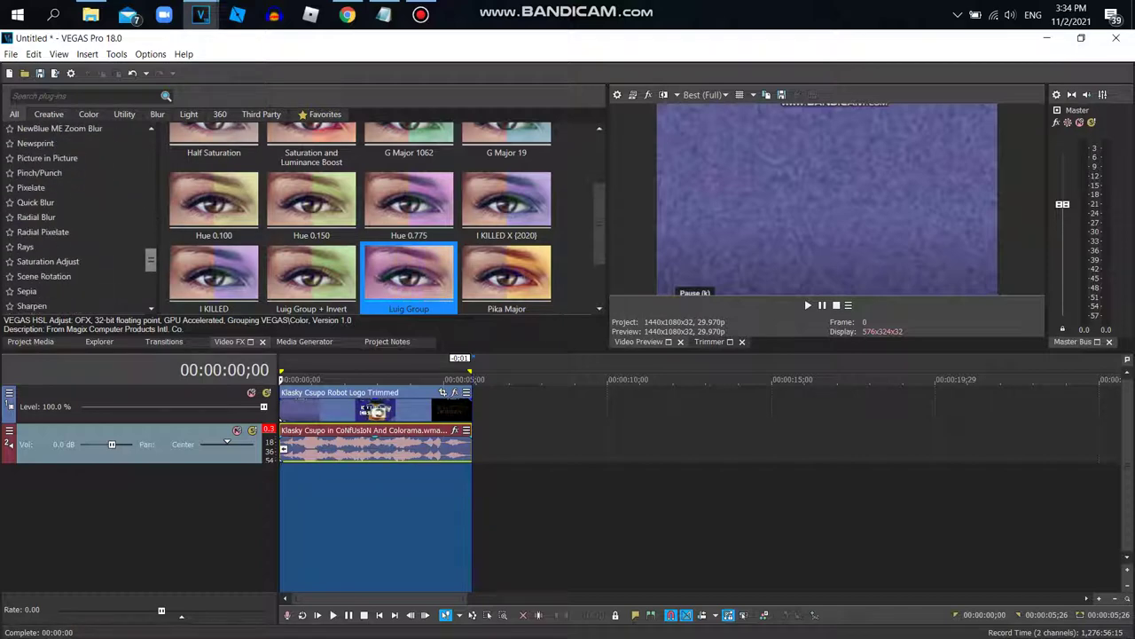
pyautogui.click(80, 159)
pyautogui.moveTo(217, 135); pyautogui.dragTo(390, 342)
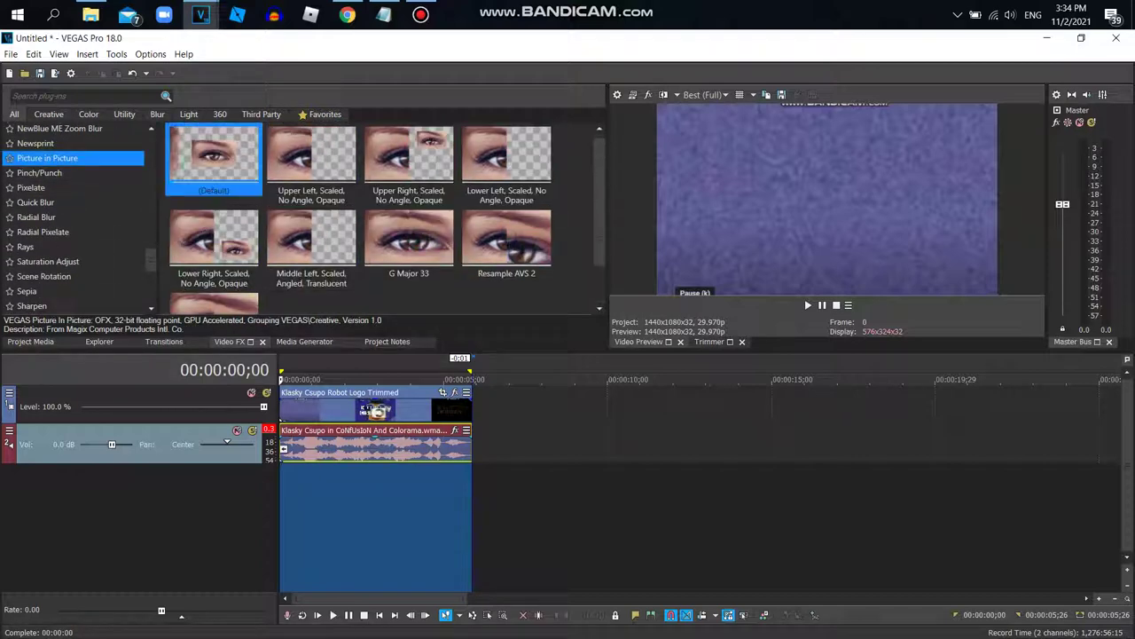
pyautogui.moveTo(213, 158); pyautogui.dragTo(376, 409)
# Step: Set the Picture In Picture scale to 1 in X and Y
pyautogui.moveTo(210, 438); pyautogui.dragTo(111, 105)
pyautogui.doubleClick(236, 248)
pyautogui.write('1')
# Step: Animate the Picture In Picture angle from the clip's start to a 360 keyframe at 00:00:05;26
pyautogui.click(293, 228)
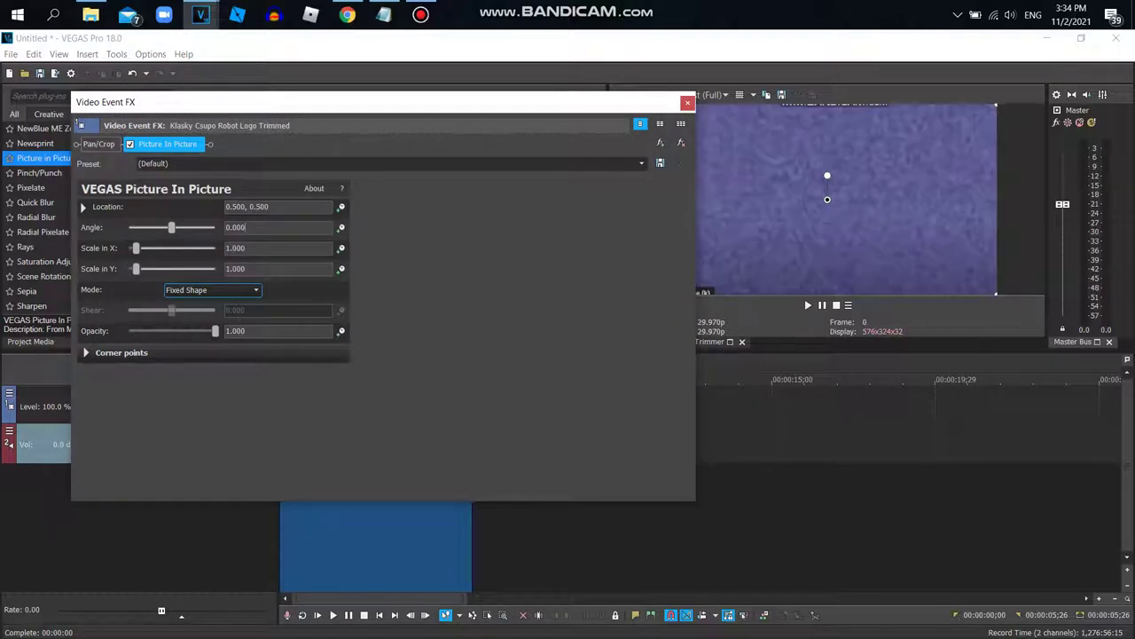
pyautogui.click(341, 227)
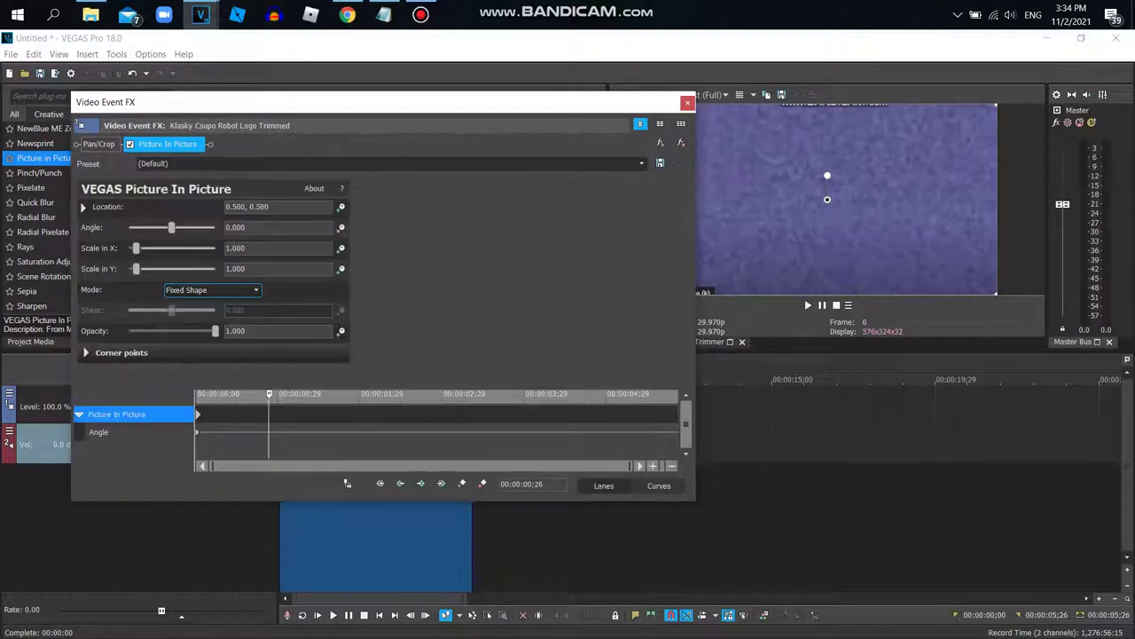
pyautogui.moveTo(269, 393); pyautogui.dragTo(678, 396)
pyautogui.click(828, 176)
pyautogui.moveTo(826, 175)
pyautogui.mouseDown()
pyautogui.moveTo(849, 211)
pyautogui.moveTo(826, 228)
pyautogui.moveTo(810, 210)
pyautogui.moveTo(827, 175)
pyautogui.mouseUp()
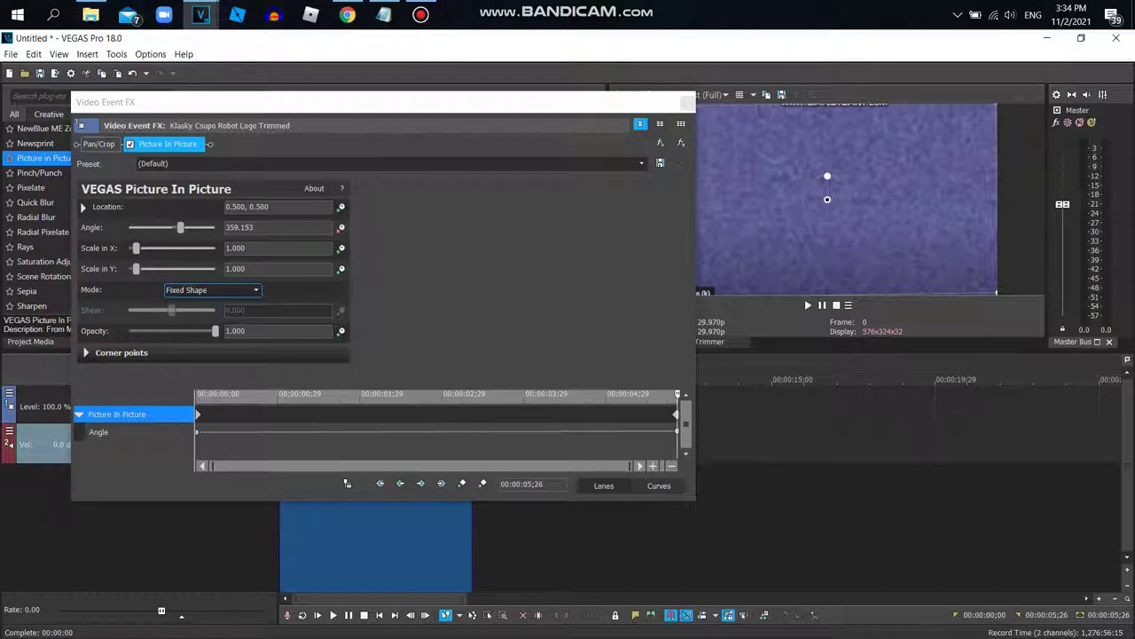
pyautogui.click(259, 228)
pyautogui.moveTo(257, 228); pyautogui.dragTo(230, 228)
pyautogui.write('360')
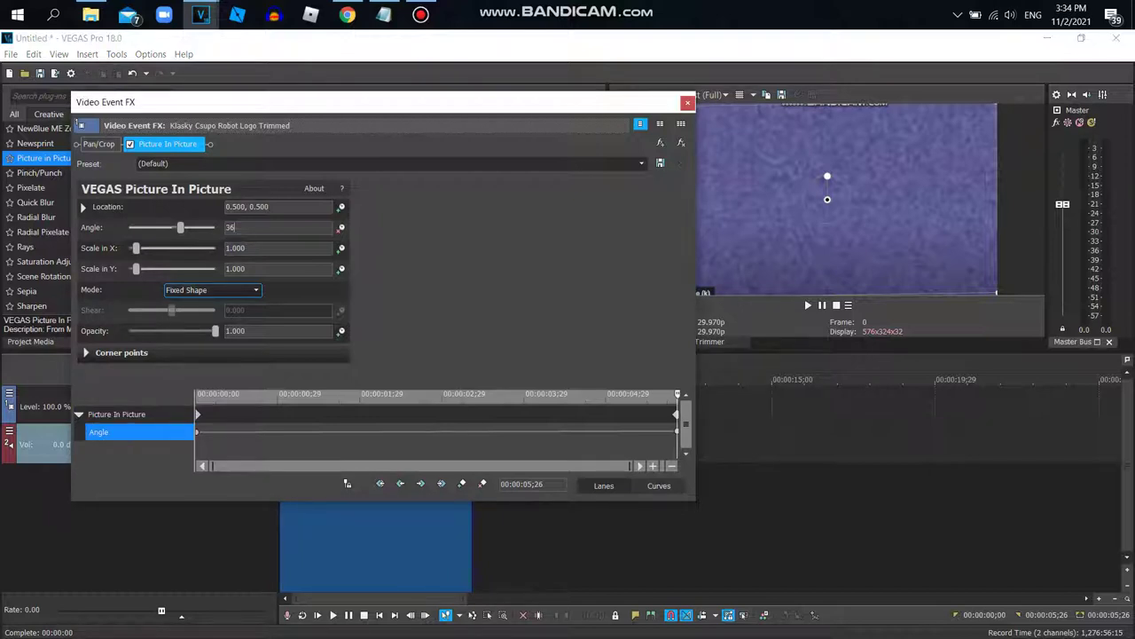
pyautogui.press('Return')
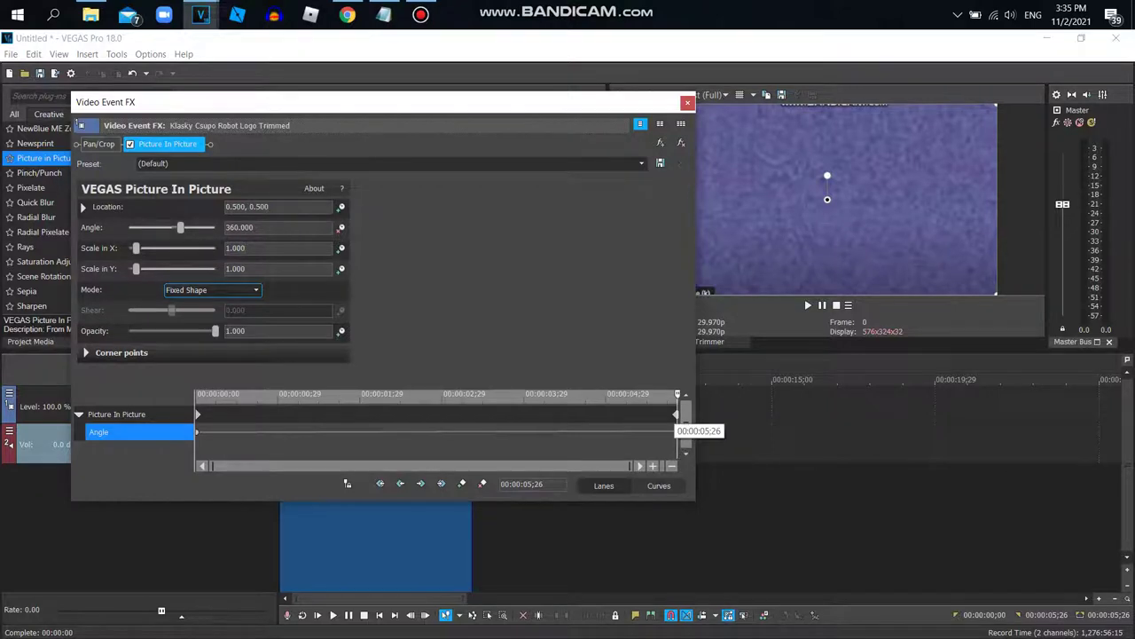
pyautogui.click(676, 415)
pyautogui.click(687, 103)
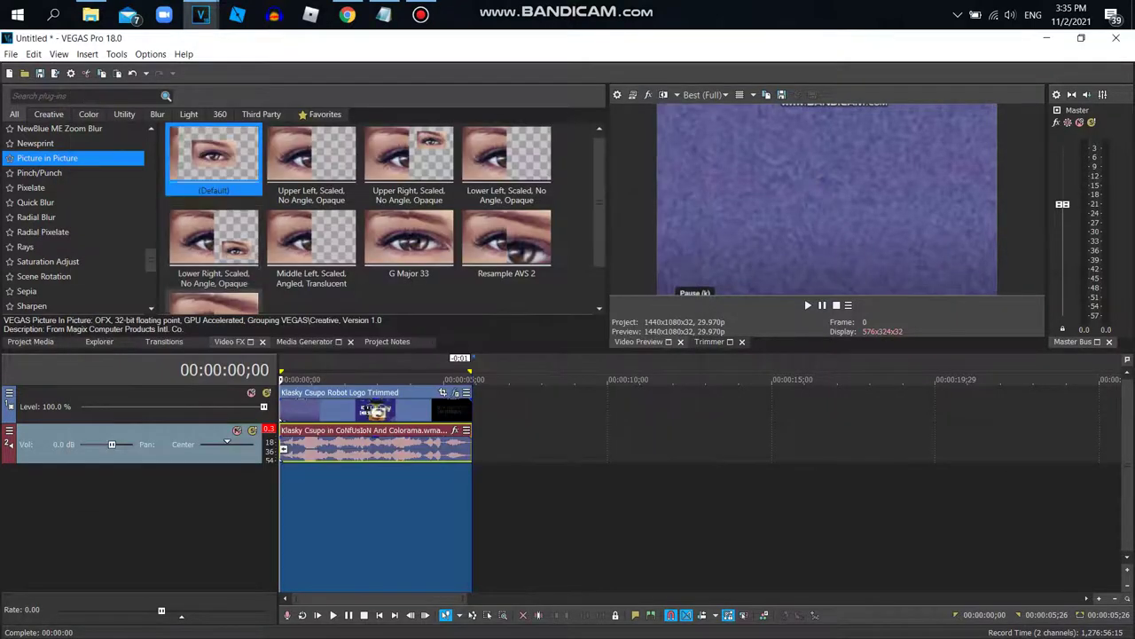
# Step: Add the Mirror effect with the Reflect Right preset to the video event and place it before Picture In Picture
pyautogui.moveTo(151, 260); pyautogui.dragTo(151, 254)
pyautogui.scroll(5, 76, 213)
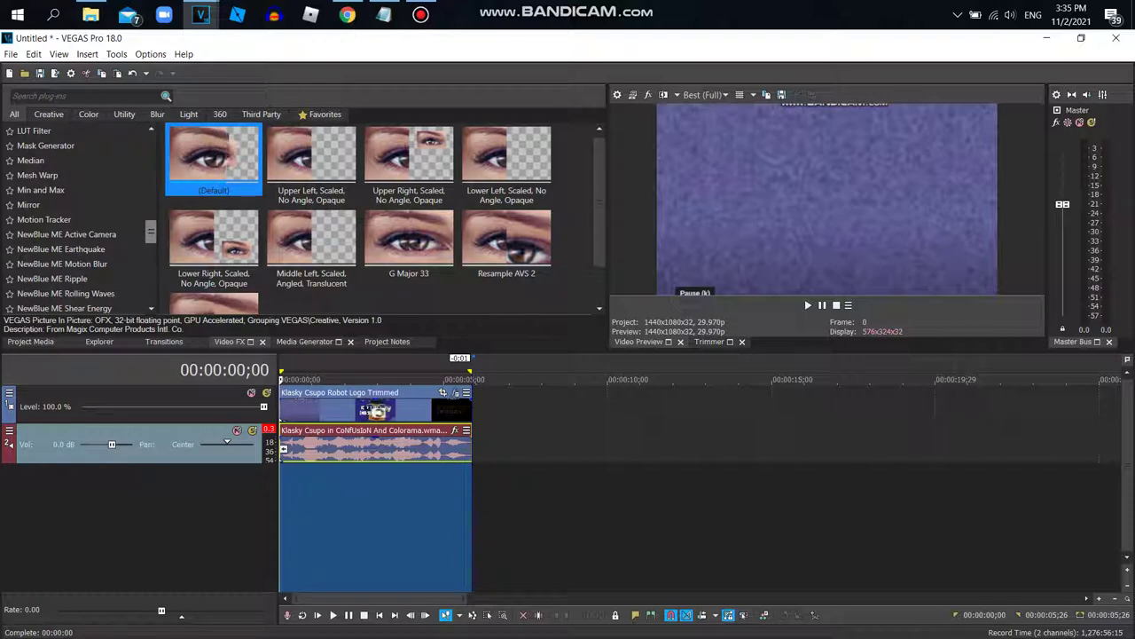
pyautogui.click(75, 205)
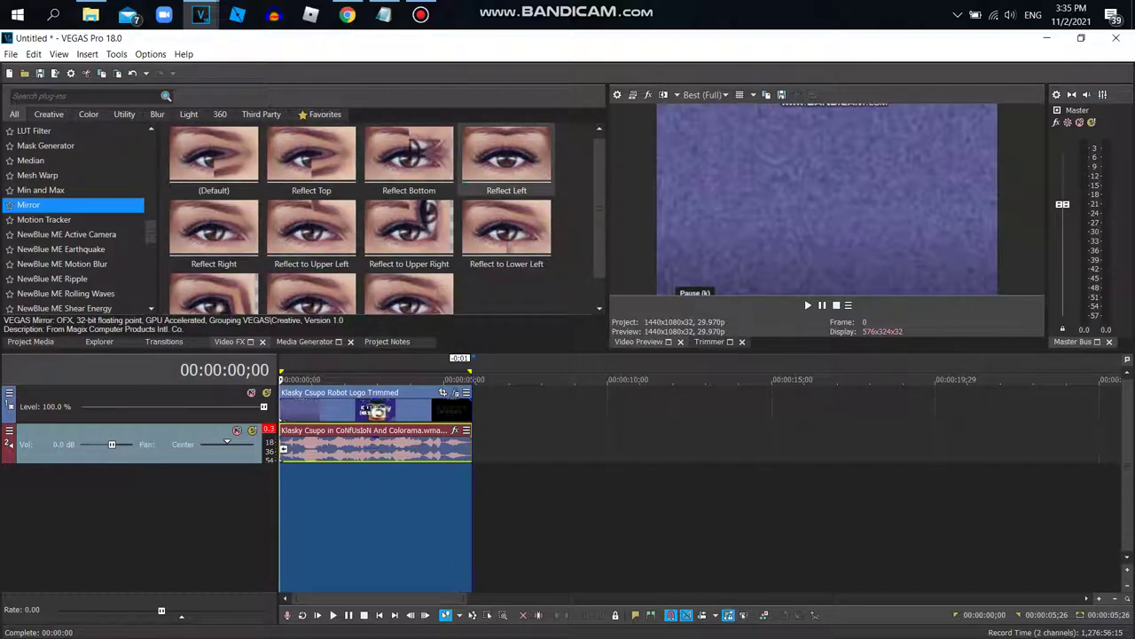
pyautogui.click(214, 231)
pyautogui.moveTo(214, 231); pyautogui.dragTo(355, 408)
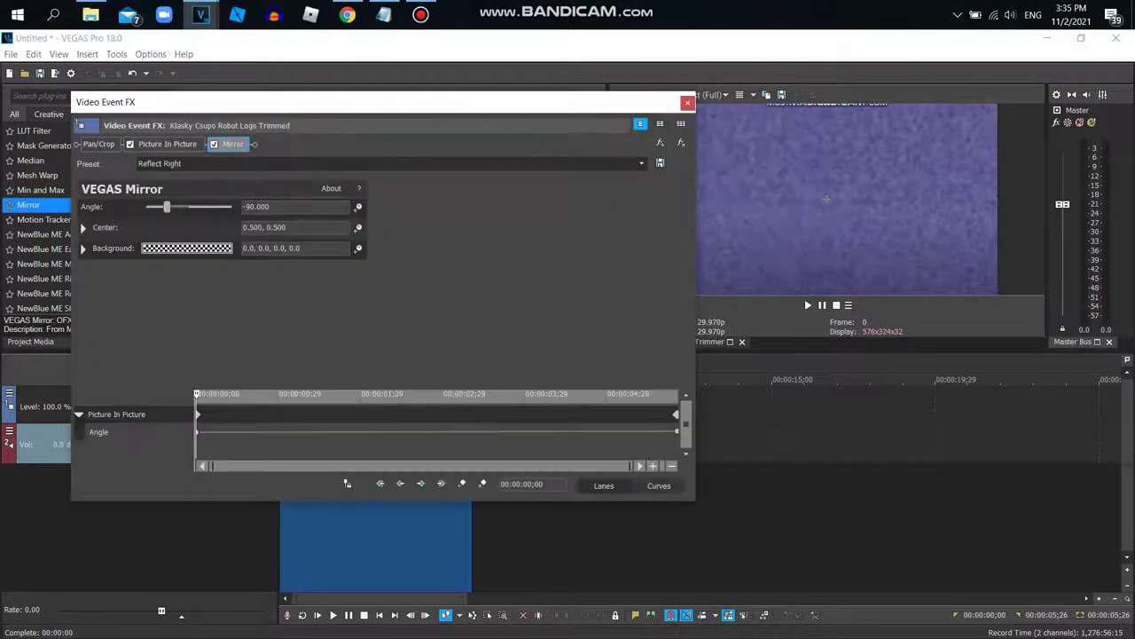
pyautogui.moveTo(232, 144); pyautogui.dragTo(146, 144)
# Step: Move the Video Event FX window clear of the plug-in list and look through the Deform presets
pyautogui.moveTo(267, 102); pyautogui.dragTo(369, 372)
pyautogui.moveTo(151, 233); pyautogui.dragTo(151, 187)
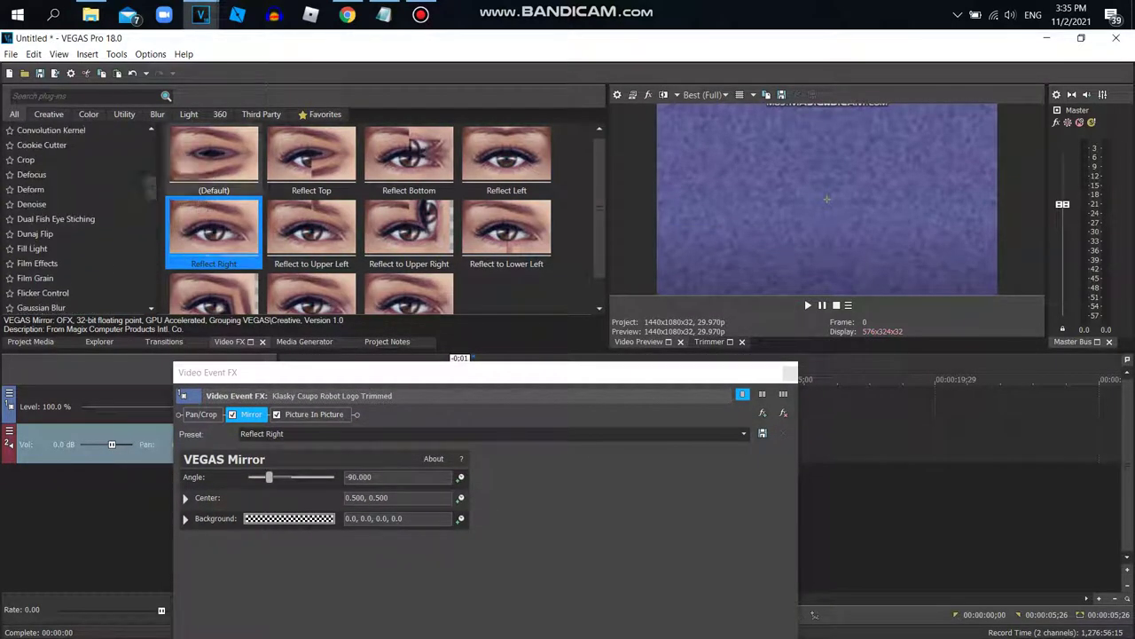
pyautogui.click(31, 188)
pyautogui.moveTo(599, 189); pyautogui.dragTo(600, 252)
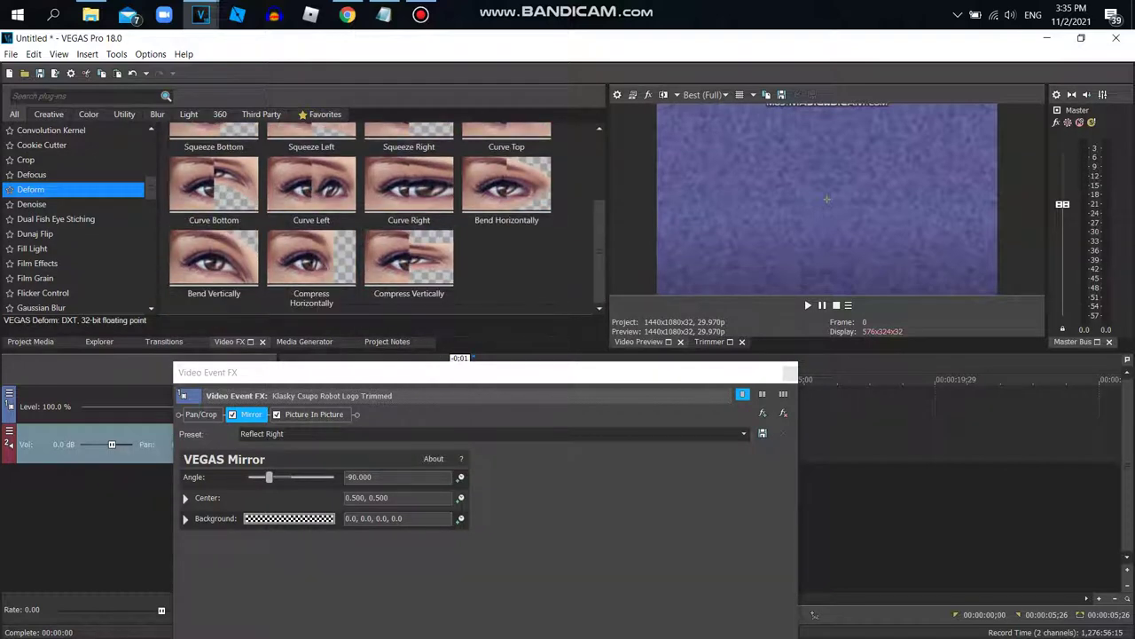
pyautogui.scroll(2, 381, 217)
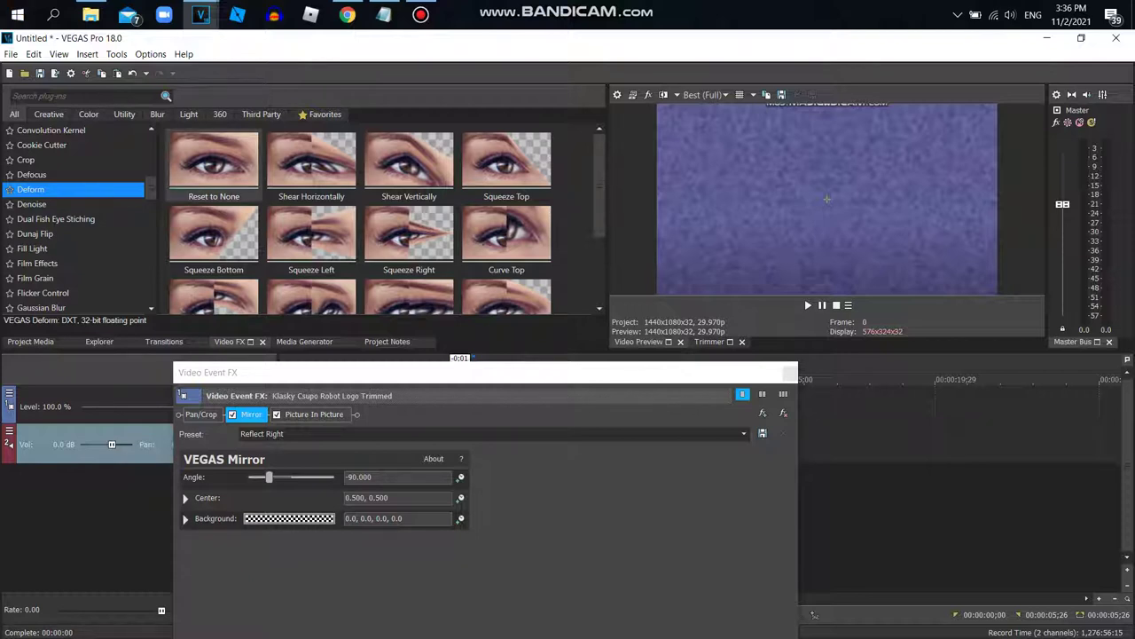
# Step: Add the Border effect with the Translucent Blue Border preset to the video event, placed before Mirror
pyautogui.moveTo(151, 187); pyautogui.dragTo(151, 149)
pyautogui.scroll(1, 80, 217)
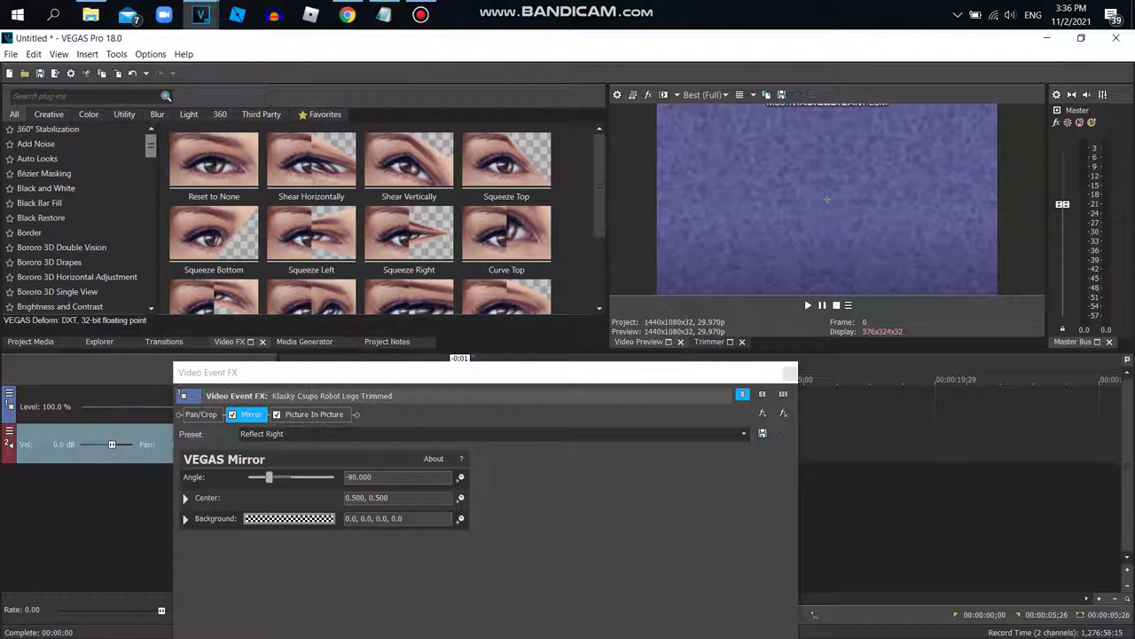
pyautogui.scroll(-1, 80, 217)
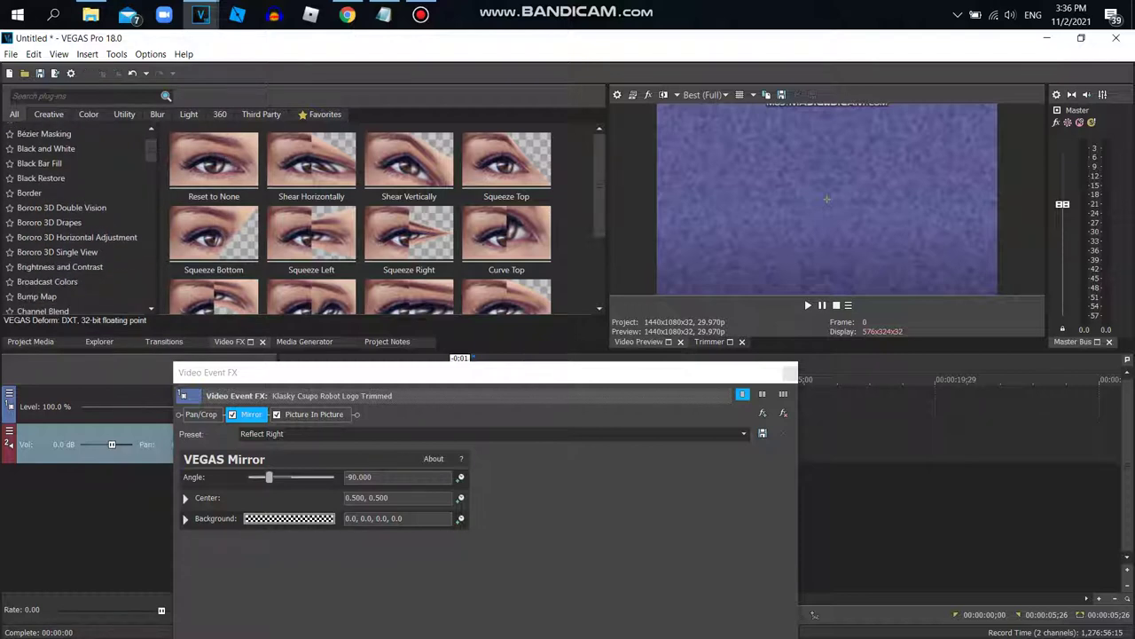
pyautogui.click(36, 193)
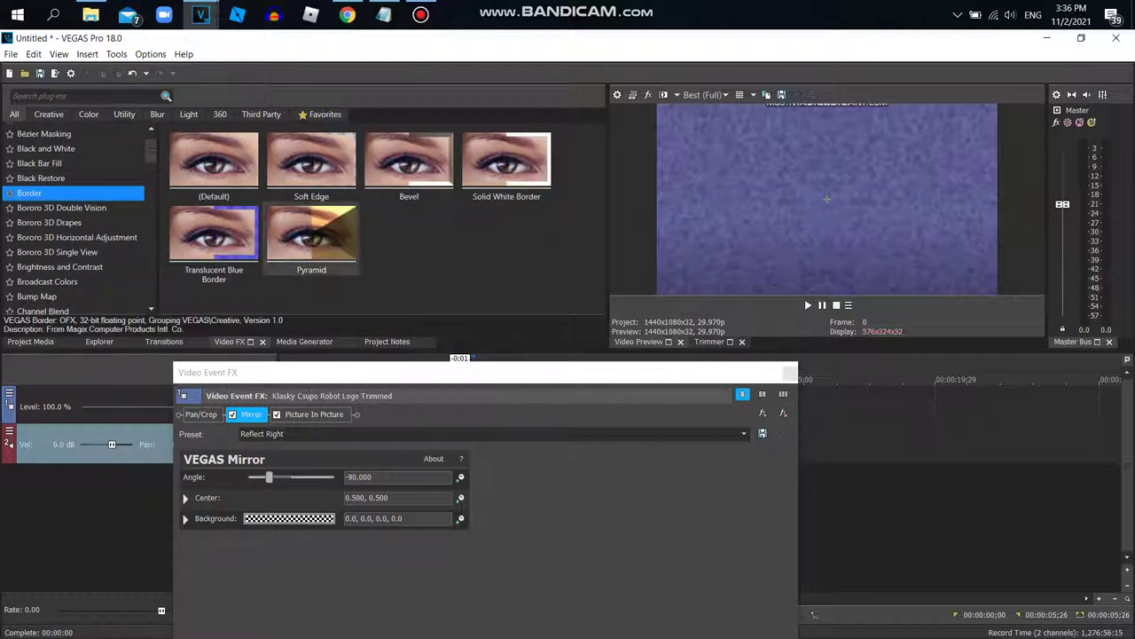
pyautogui.moveTo(214, 244); pyautogui.dragTo(341, 414)
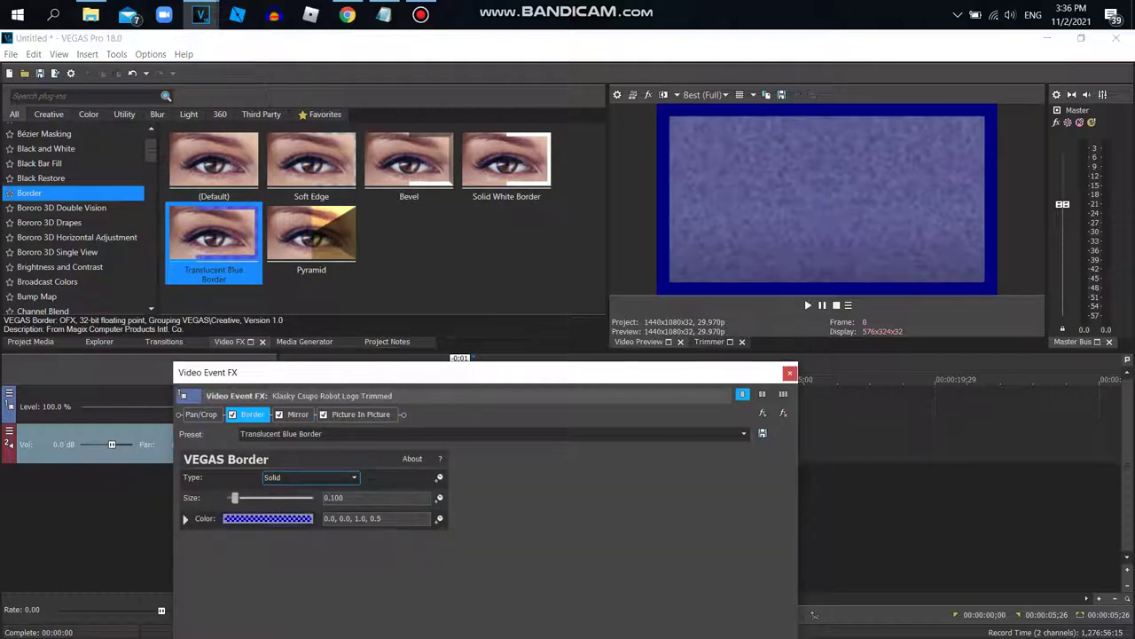
pyautogui.click(268, 518)
pyautogui.moveTo(147, 489)
pyautogui.mouseDown()
pyautogui.moveTo(221, 500)
pyautogui.moveTo(265, 490)
pyautogui.moveTo(147, 487)
pyautogui.moveTo(148, 520)
pyautogui.moveTo(147, 489)
pyautogui.mouseUp()
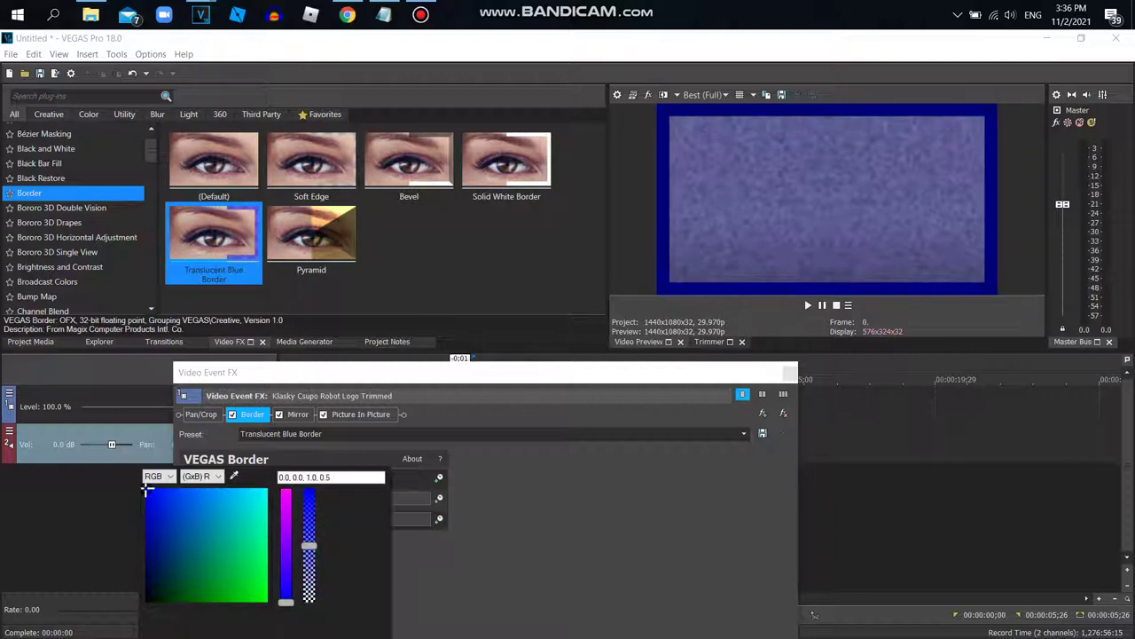
# Step: Add a second Picture in Picture effect with the (Default) preset to the video event, placed before Border
pyautogui.moveTo(151, 152); pyautogui.dragTo(151, 185)
pyautogui.scroll(-15, 75, 213)
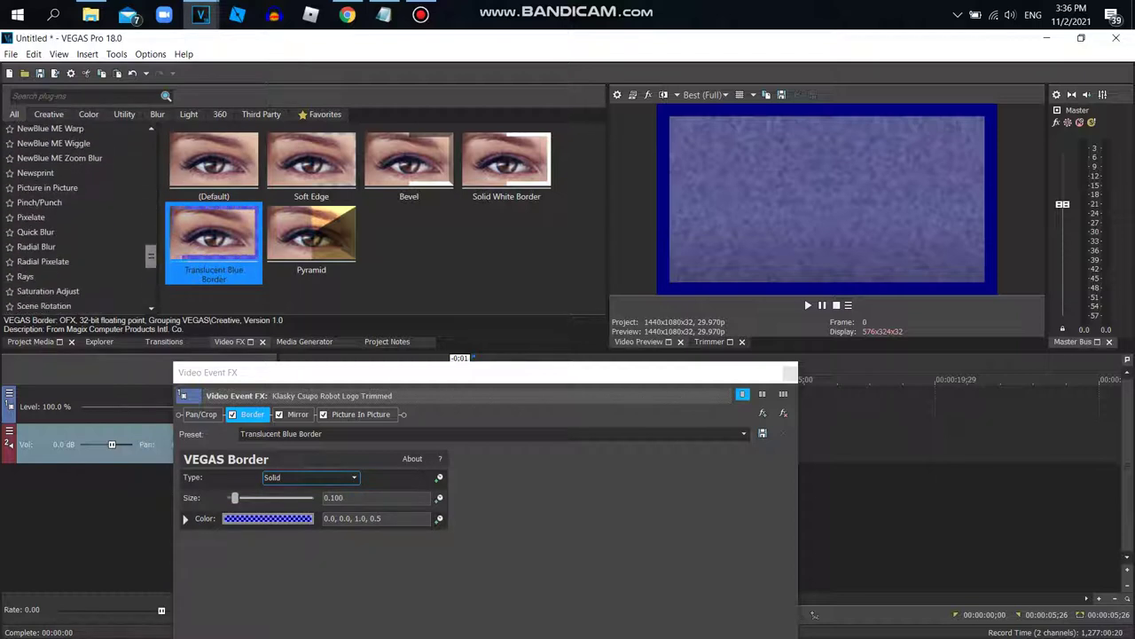
pyautogui.click(53, 168)
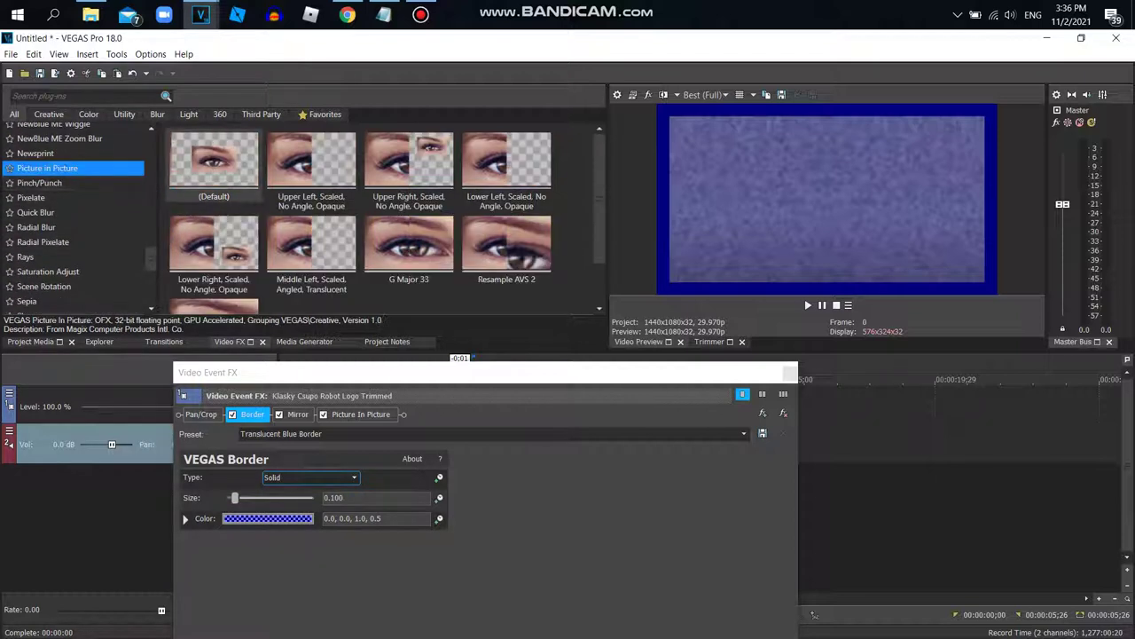
pyautogui.moveTo(214, 165); pyautogui.dragTo(355, 532)
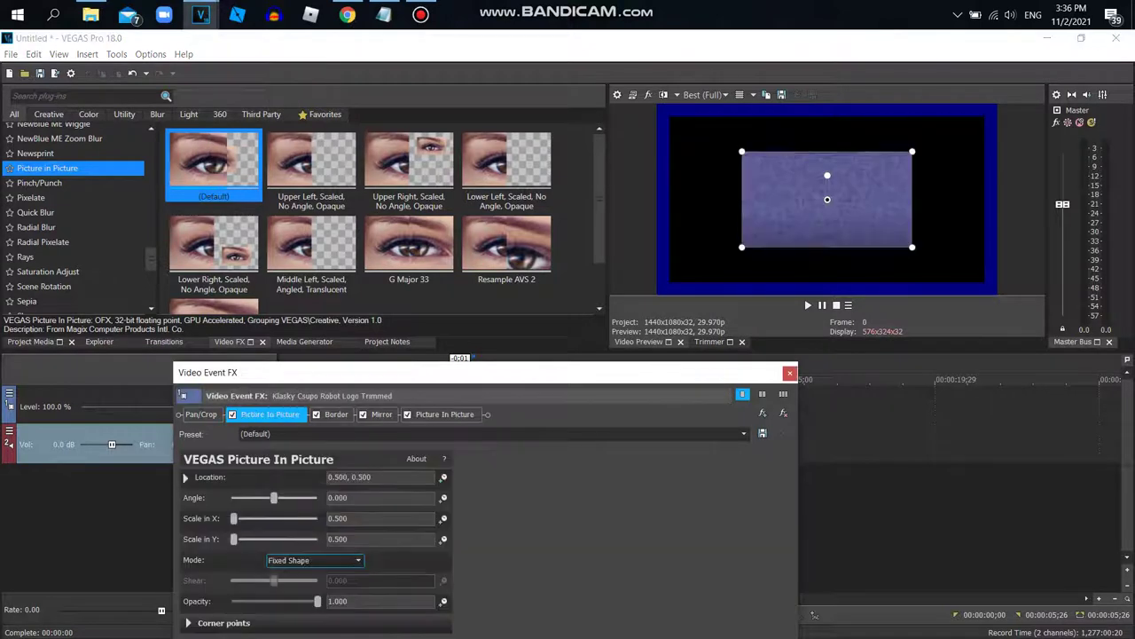
# Step: Enlarge the new Picture In Picture frame to a scale of 0.925 in X and Y
pyautogui.moveTo(742, 248); pyautogui.dragTo(682, 281)
pyautogui.moveTo(972, 281); pyautogui.dragTo(985, 289)
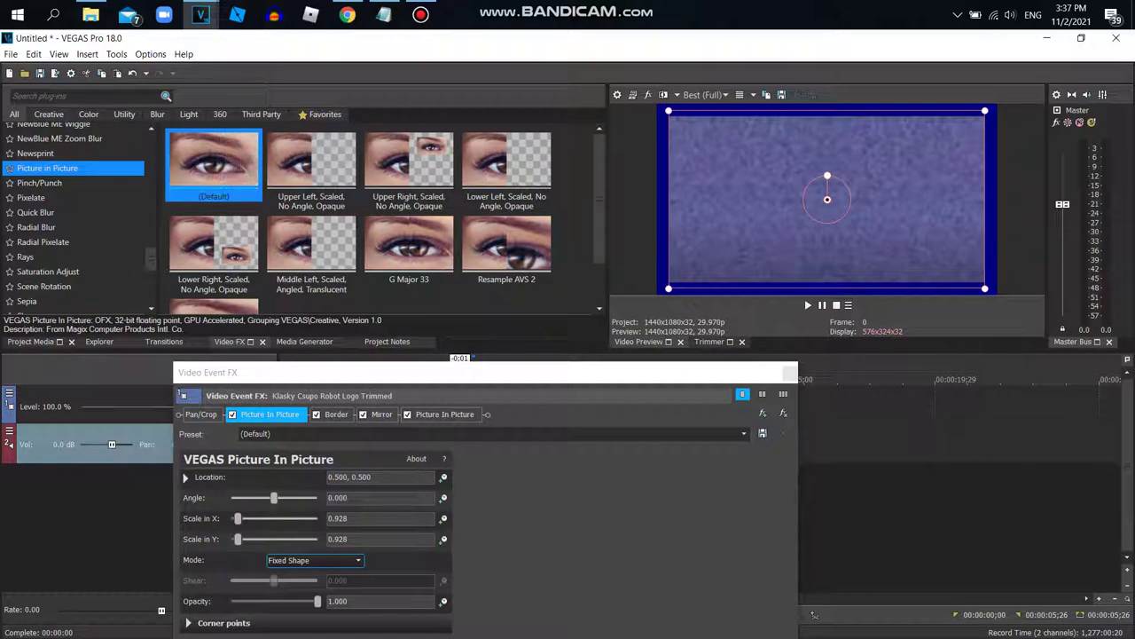
pyautogui.moveTo(350, 519); pyautogui.dragTo(342, 518)
pyautogui.write('5')
pyautogui.click(353, 498)
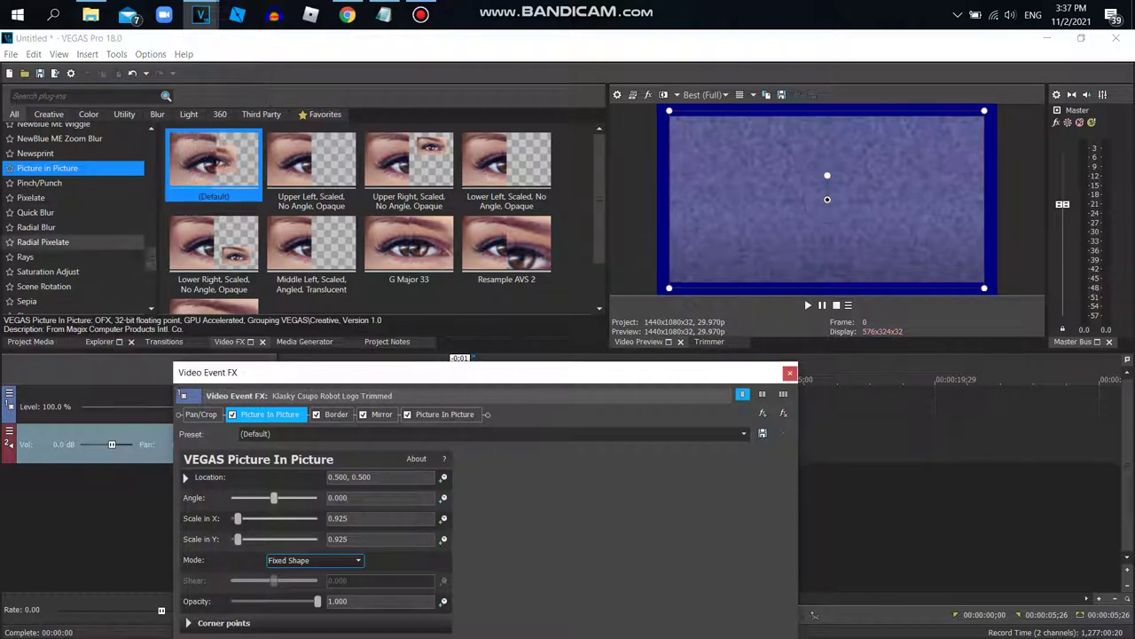
# Step: Add the NewBlue ME Wiggle effect with the Feels Dizzy preset at the end of the video event's effect chain
pyautogui.scroll(-5, 75, 218)
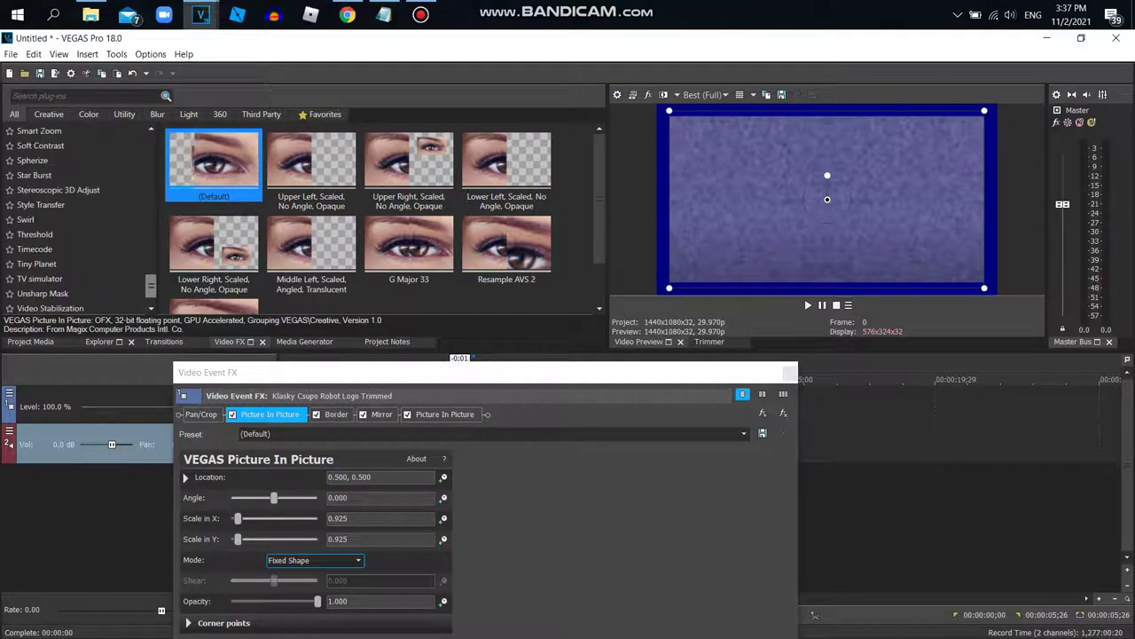
pyautogui.scroll(6, 75, 228)
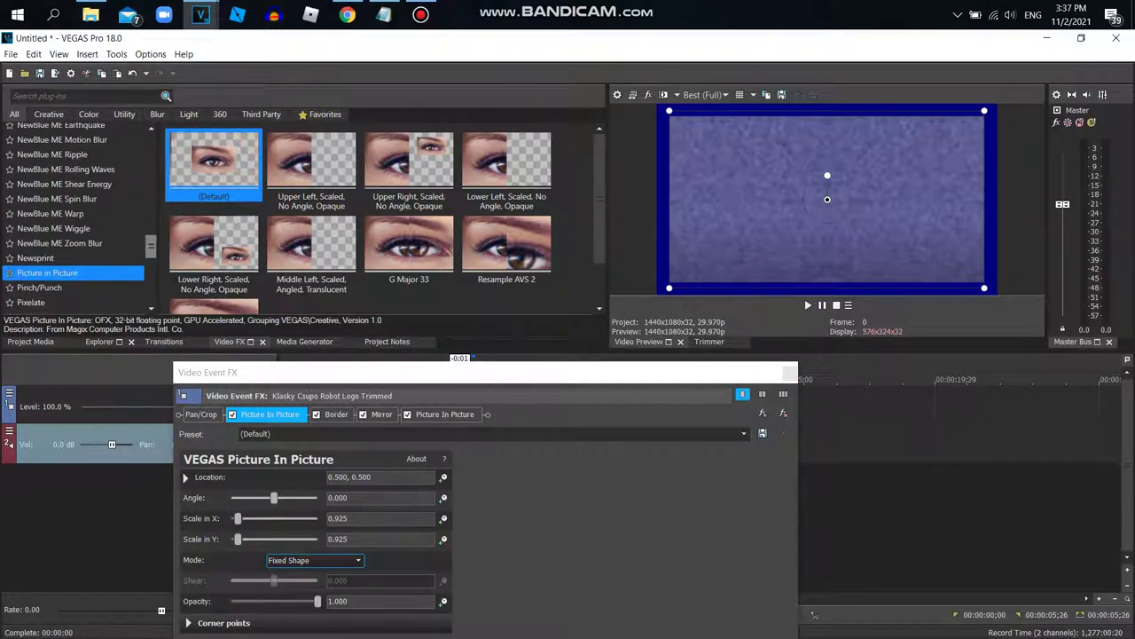
pyautogui.click(54, 228)
pyautogui.moveTo(599, 204); pyautogui.dragTo(600, 268)
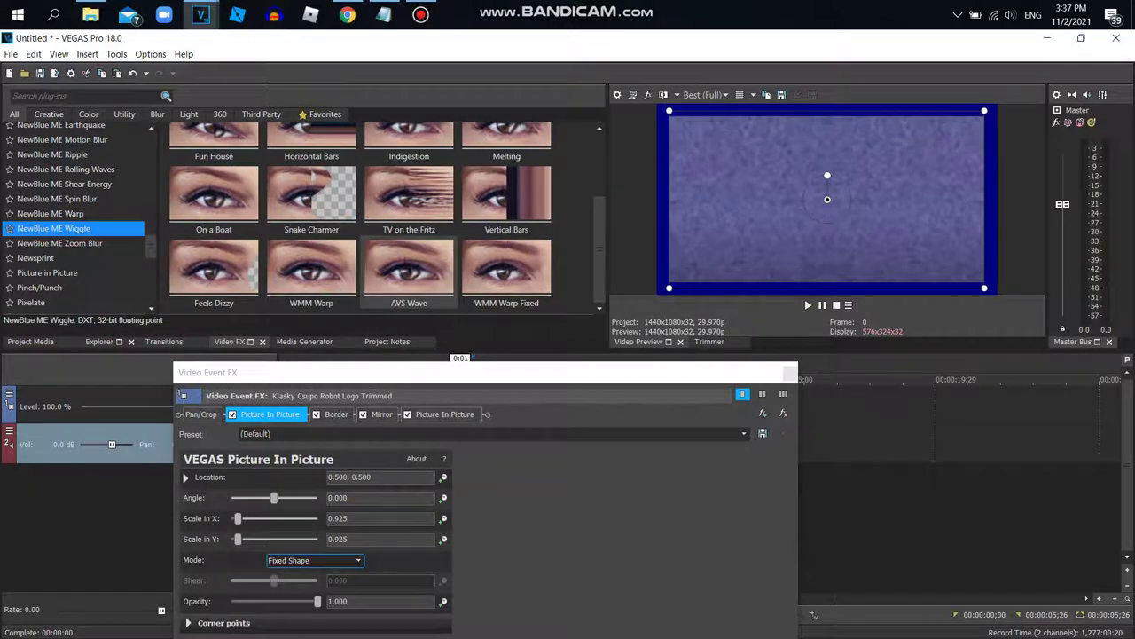
pyautogui.doubleClick(213, 270)
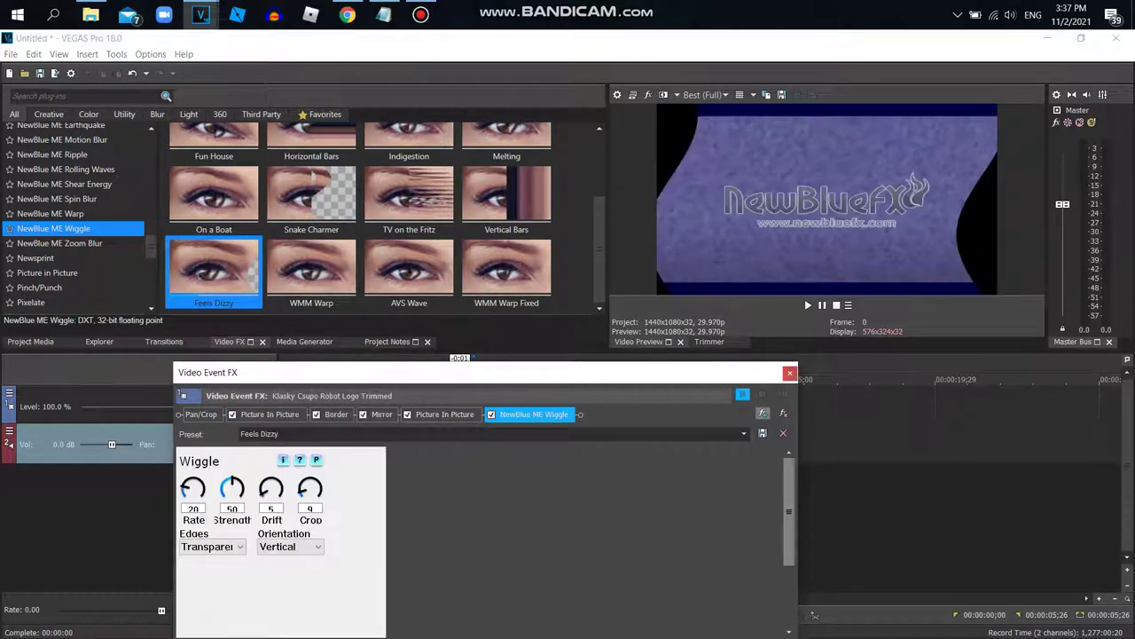
# Step: Close the plug-in chooser and dismiss the NewBlue Motion Effects trial and NewBlueFX Promotions windows
pyautogui.click(763, 414)
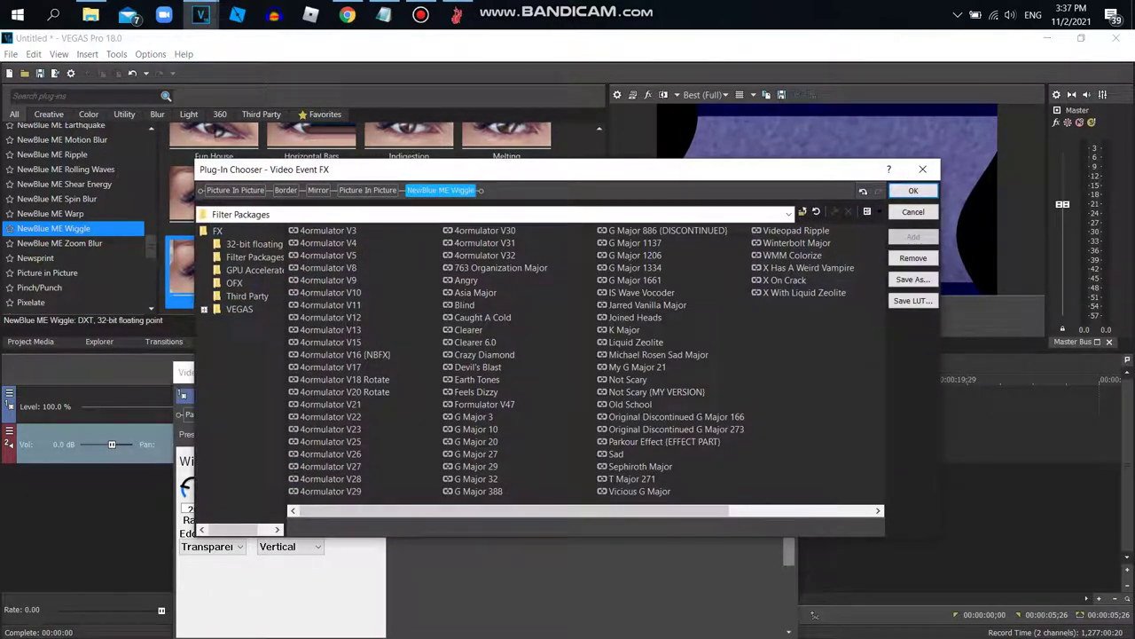
pyautogui.click(924, 168)
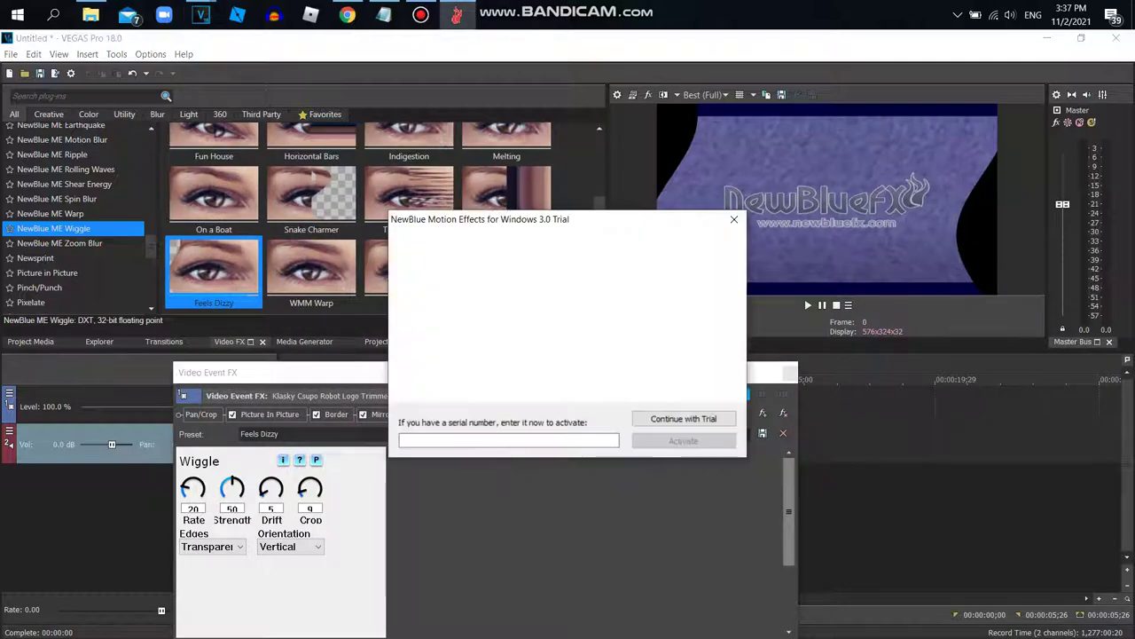
pyautogui.click(733, 219)
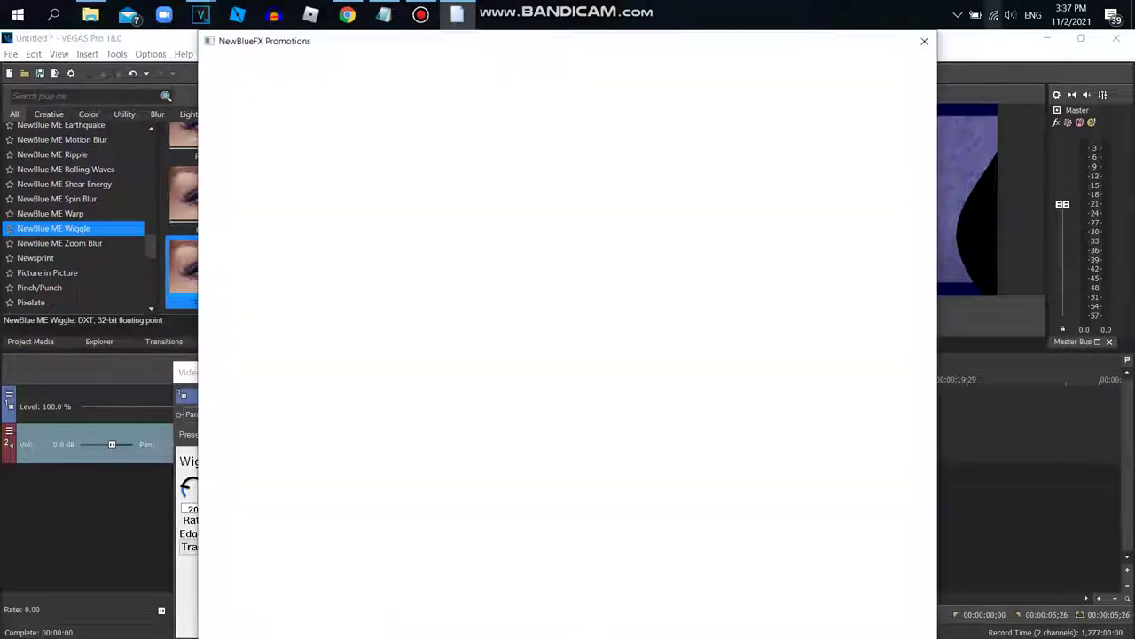
pyautogui.click(925, 41)
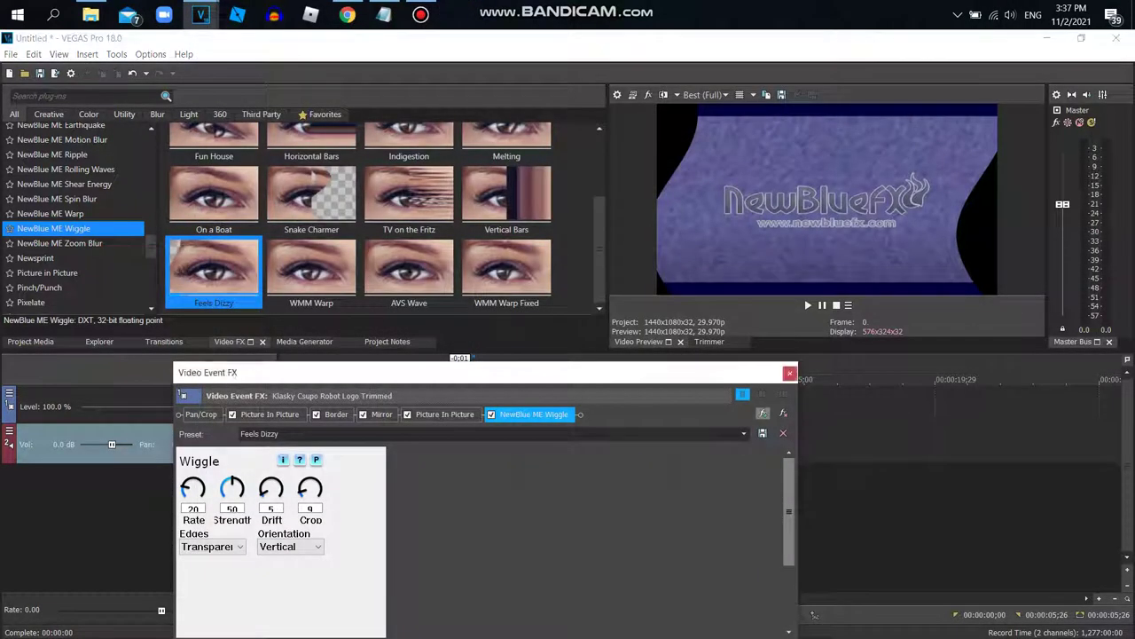
# Step: Save the video event's effect chain as a plug-in package named "Reversed Echo Wave" and accept the chain
pyautogui.click(789, 372)
pyautogui.click(913, 279)
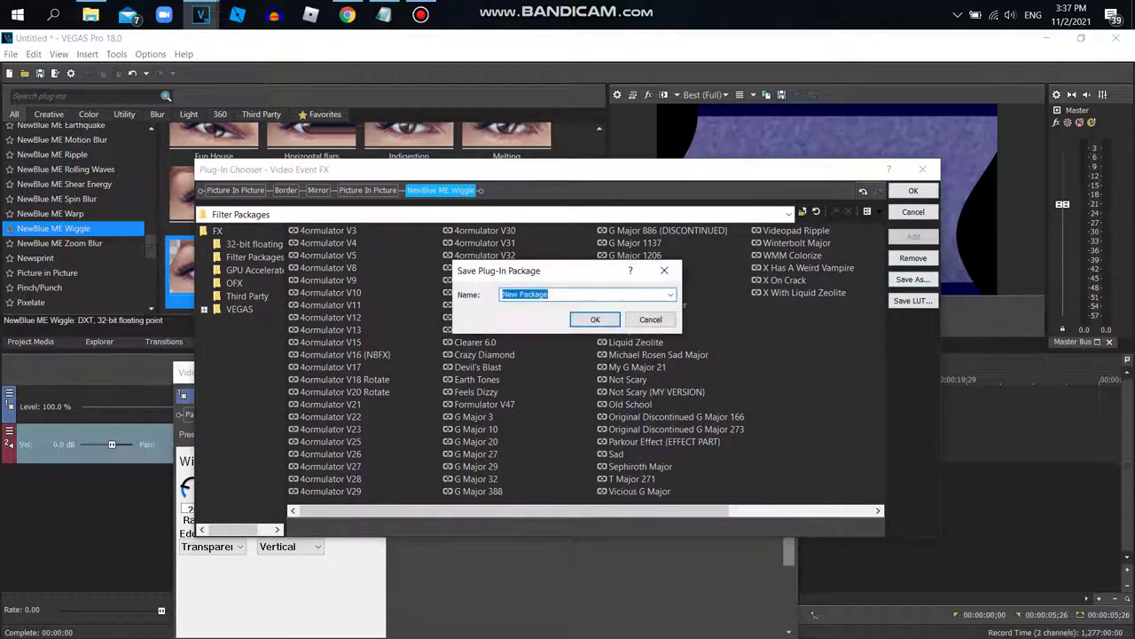
pyautogui.write('Reversed')
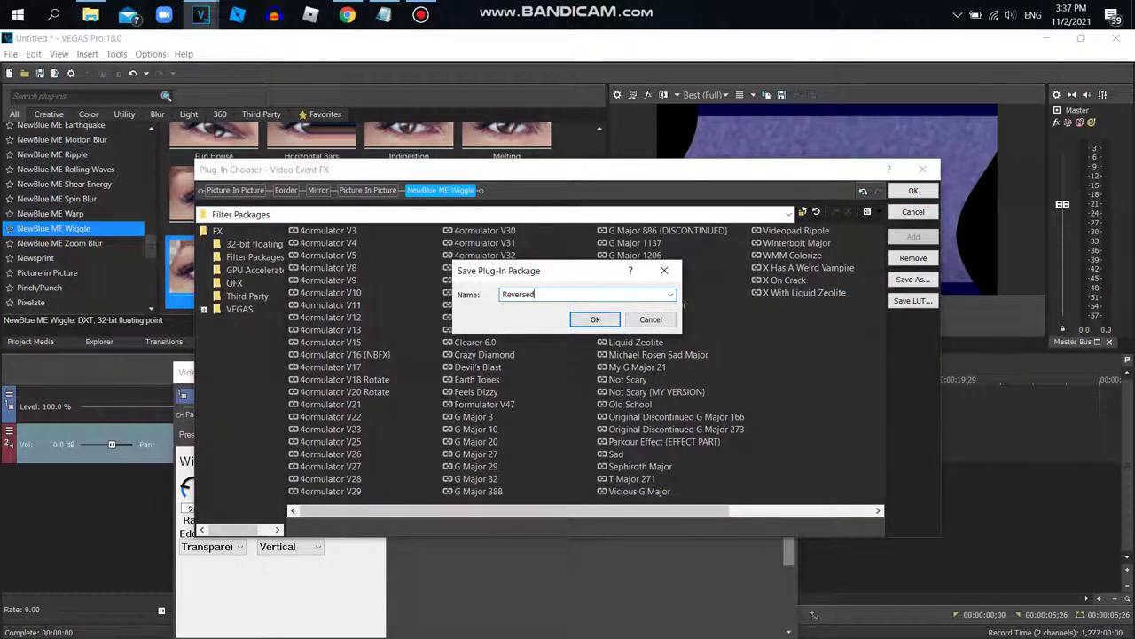
pyautogui.write(' Echo Wave')
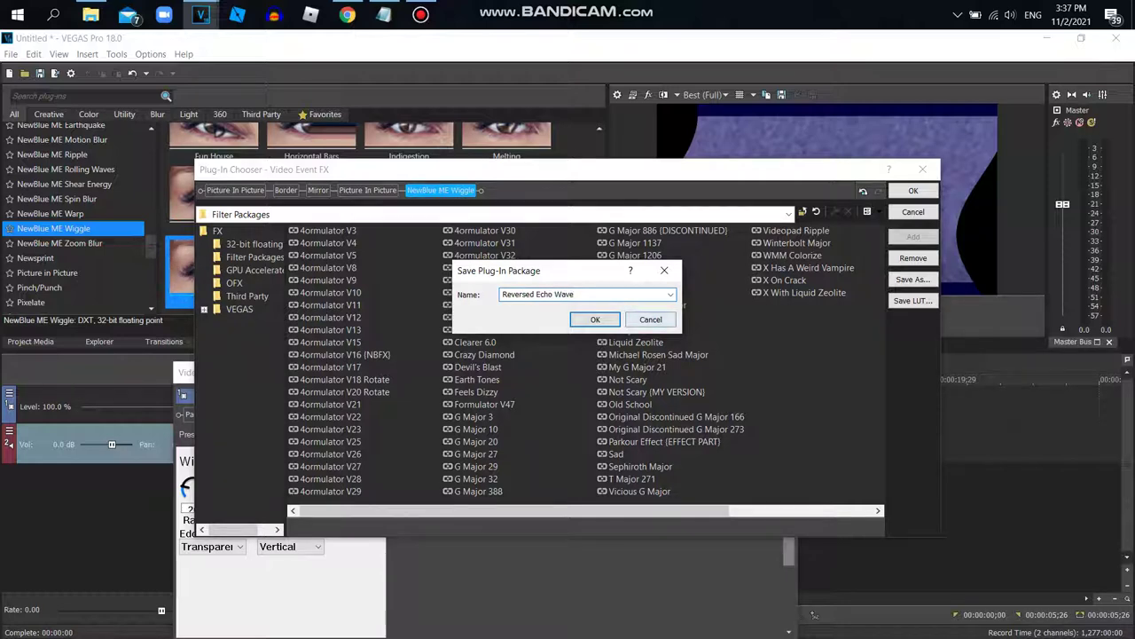
pyautogui.click(595, 319)
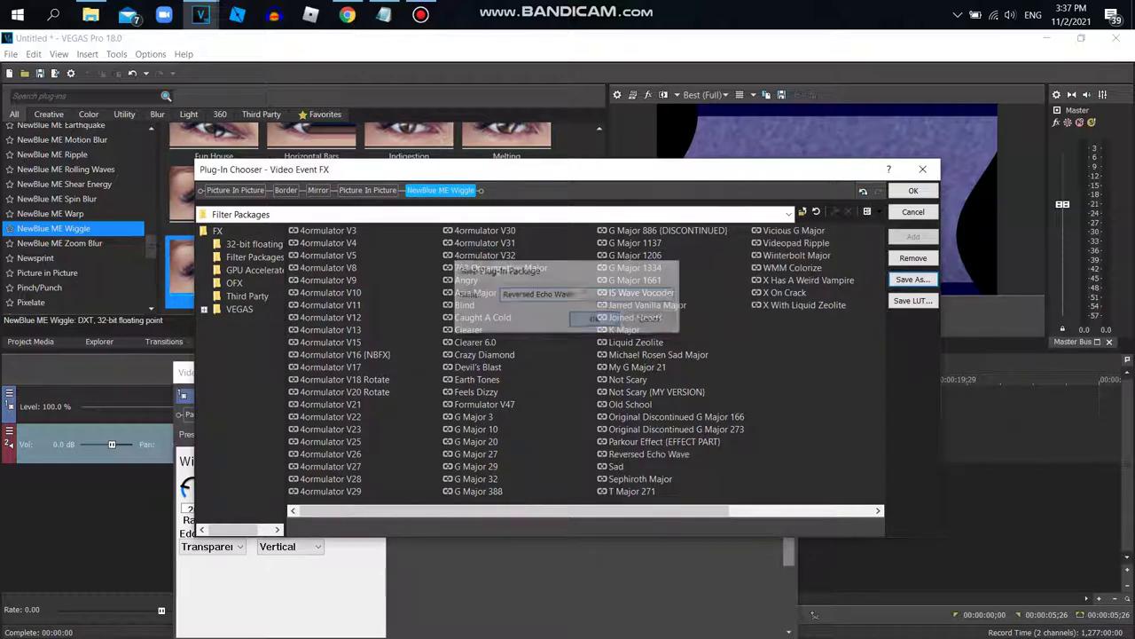
pyautogui.click(914, 191)
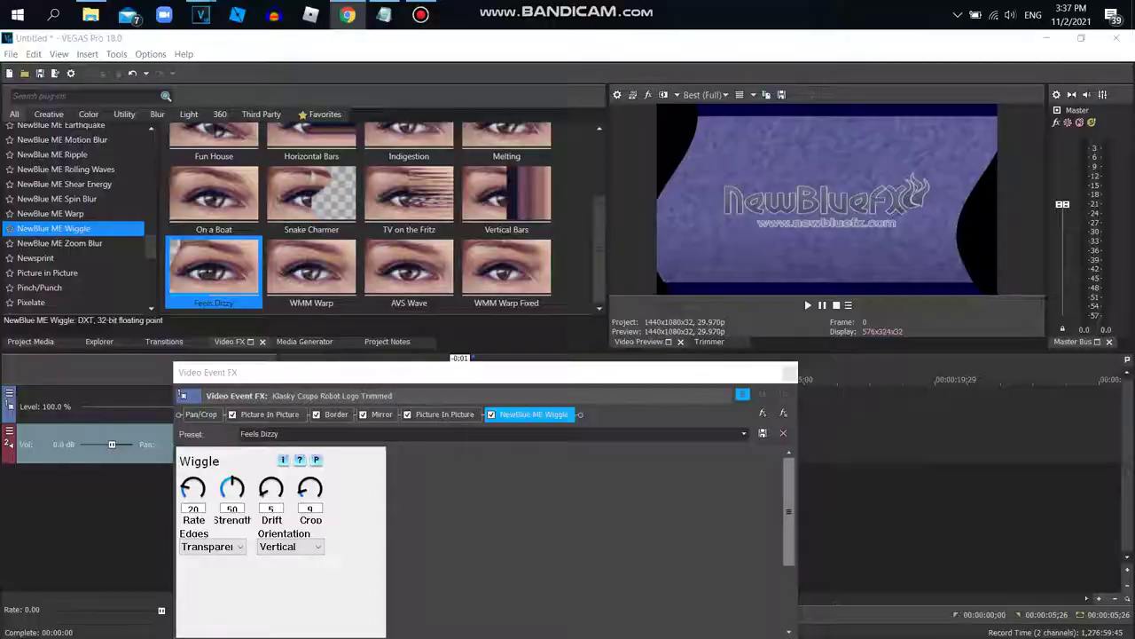
# Step: Close the Video Event FX window and play the clip from the start to preview the effects
pyautogui.click(790, 373)
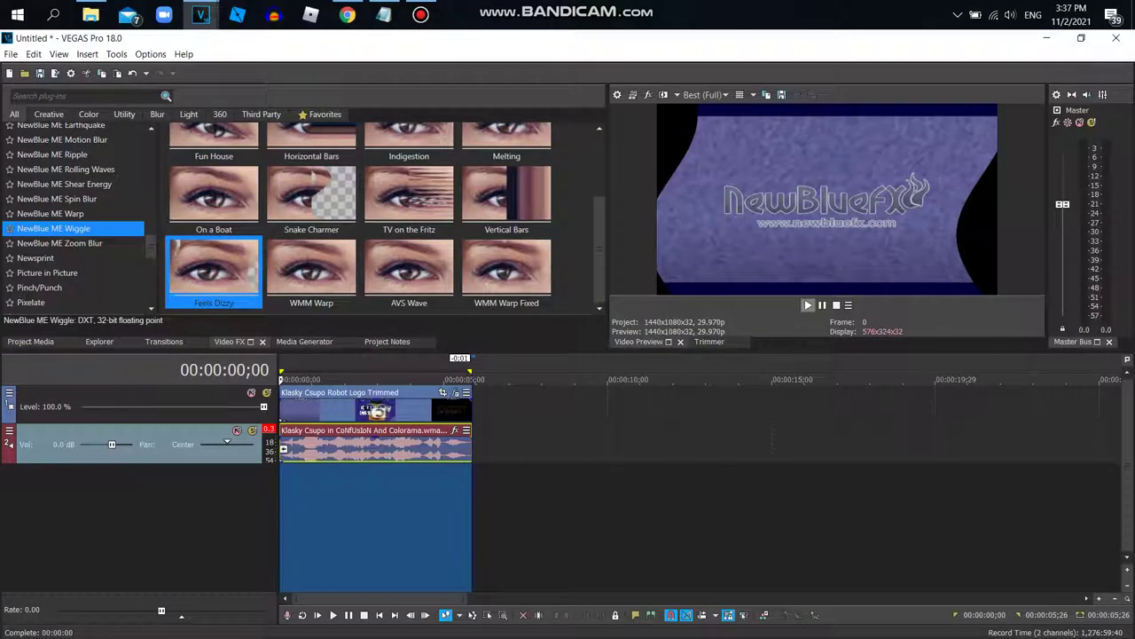
pyautogui.click(808, 304)
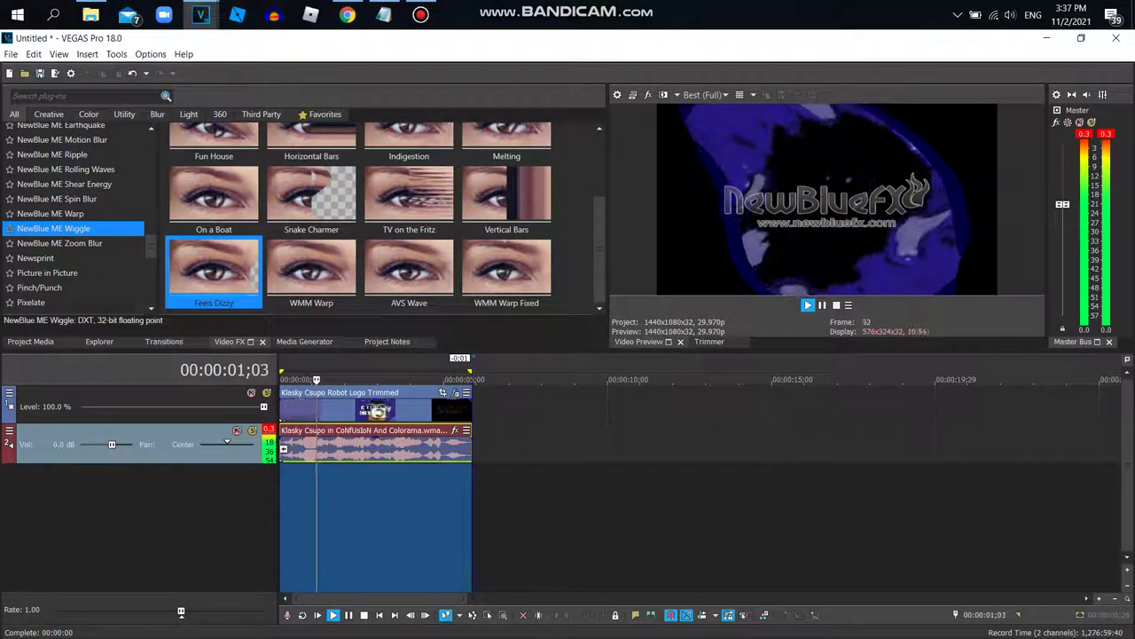